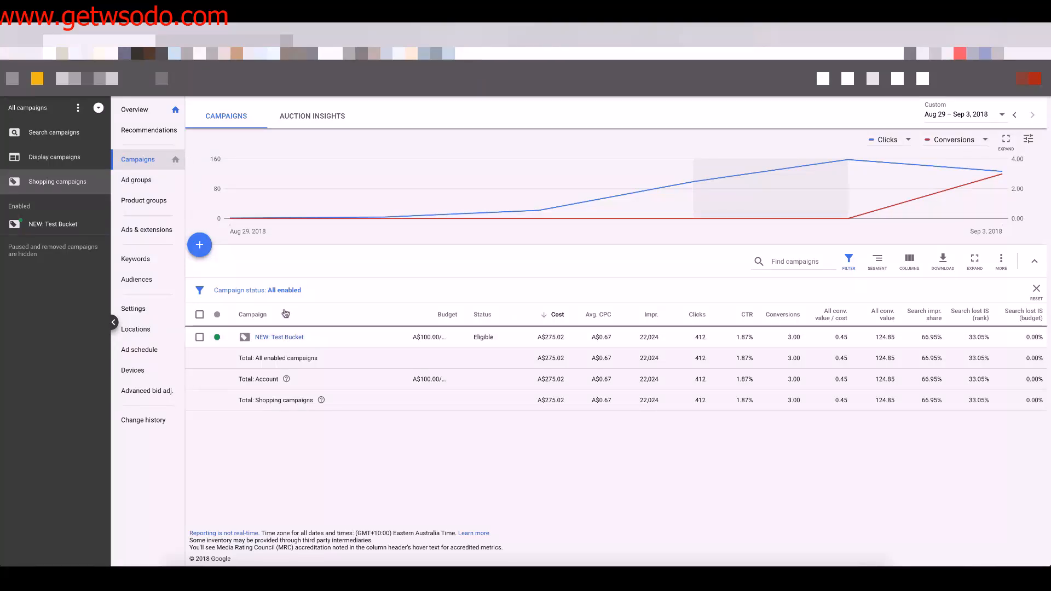
Open the search terms report for the NEW: Test Bucket shopping campaign
click(284, 337)
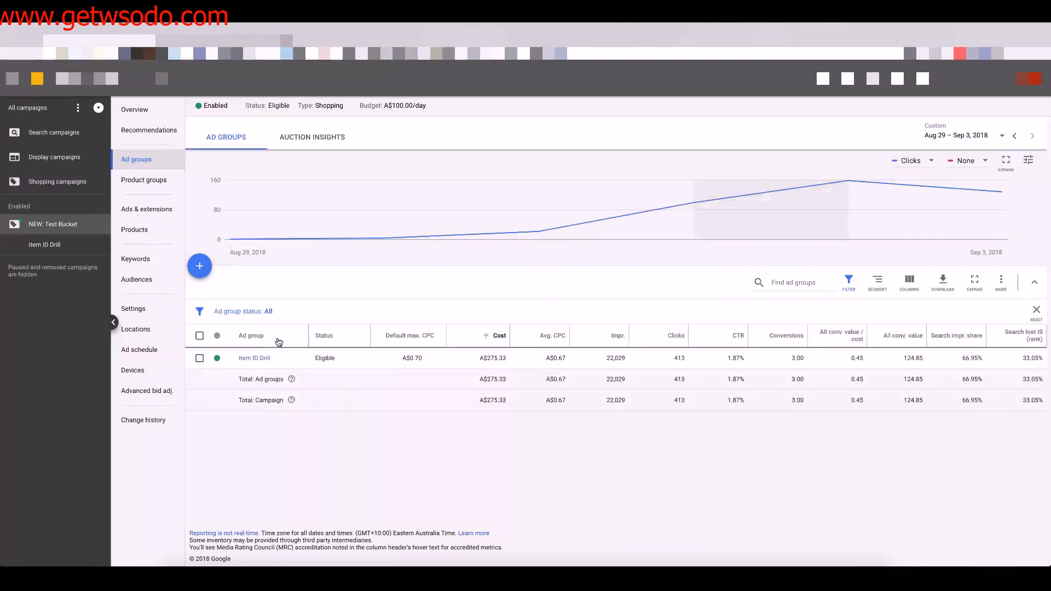
click(144, 263)
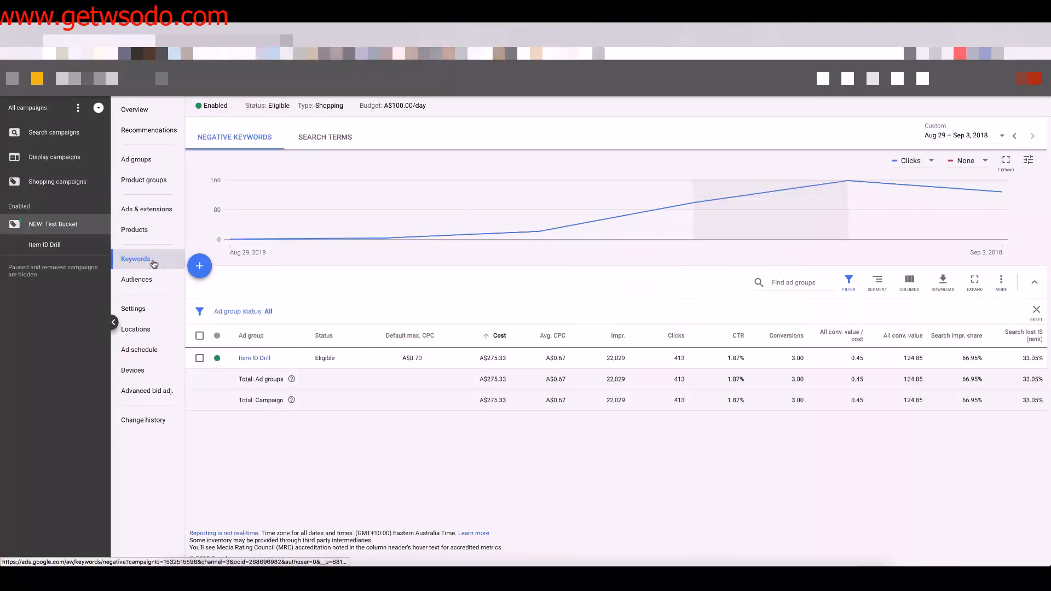
click(312, 139)
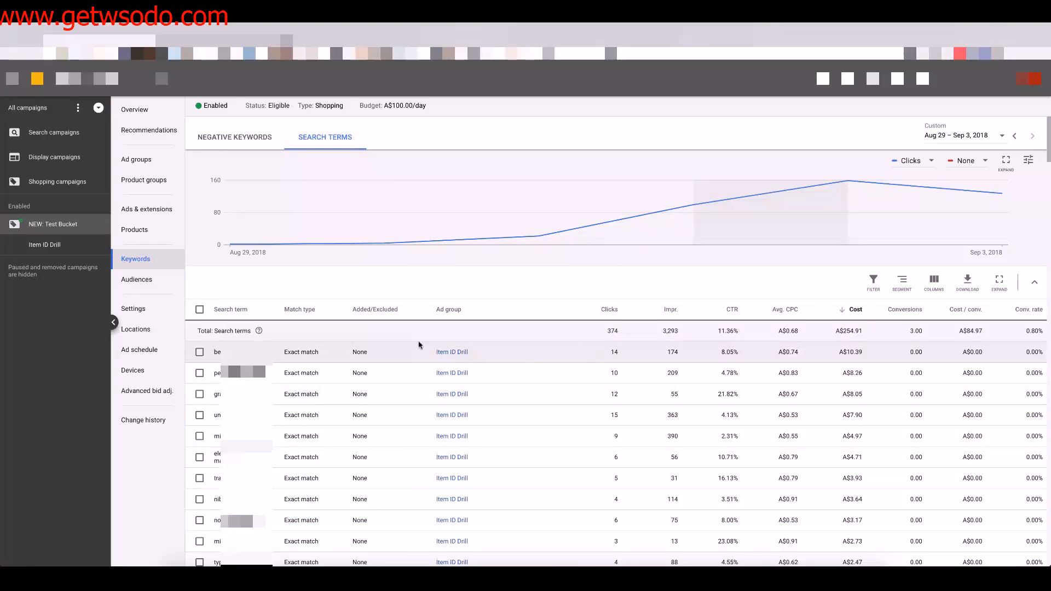
Look through the campaign's search terms and compare their costs, concentrating on the highest-spending terms in the list
scroll(288, 339, down, 1)
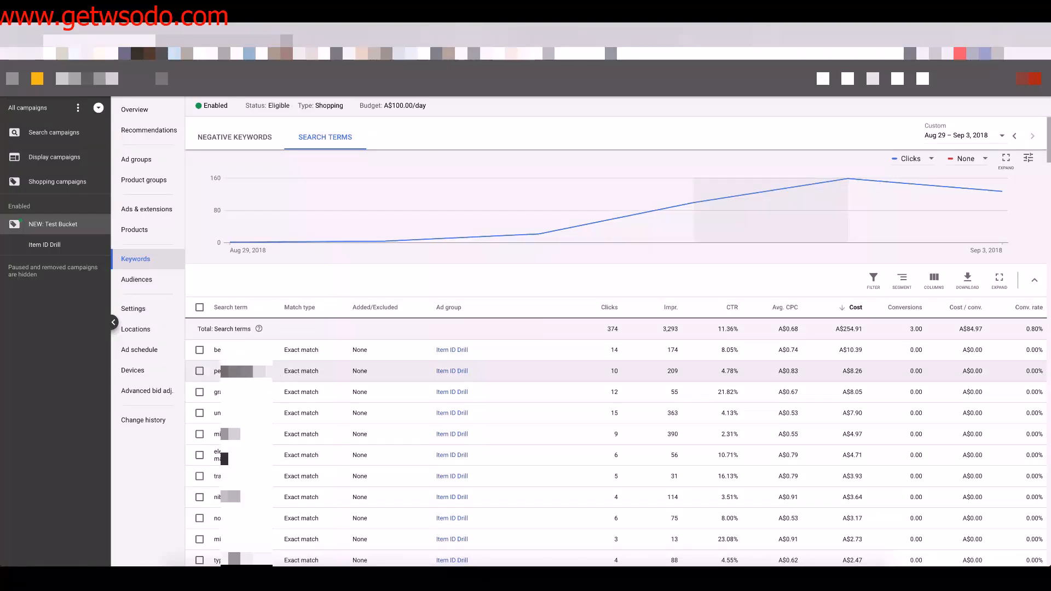
drag(215, 349, 241, 332)
scroll(265, 350, down, 1)
scroll(242, 331, down, 10)
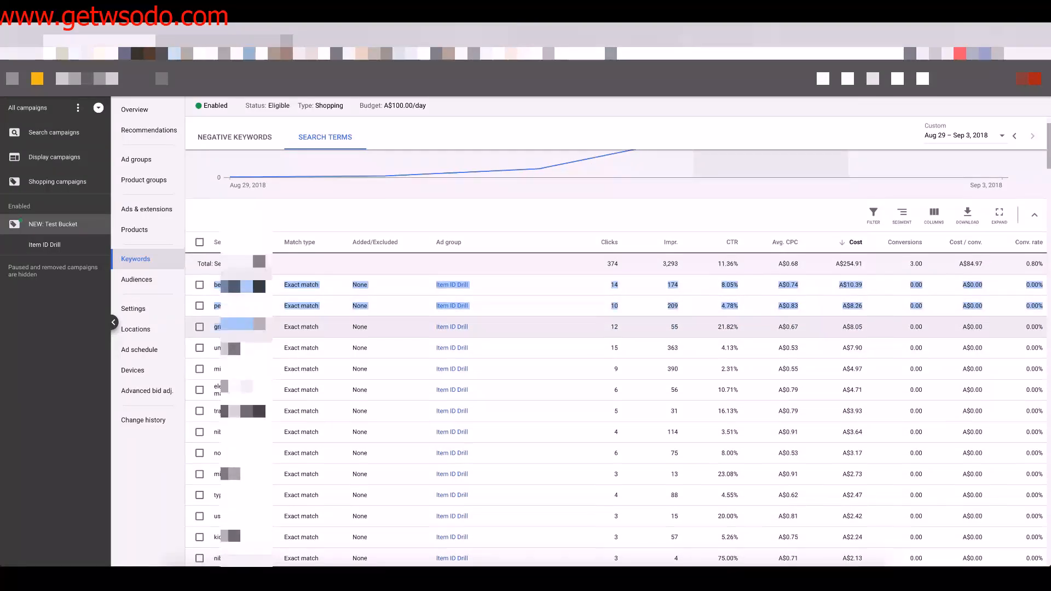
scroll(242, 269, down, 10)
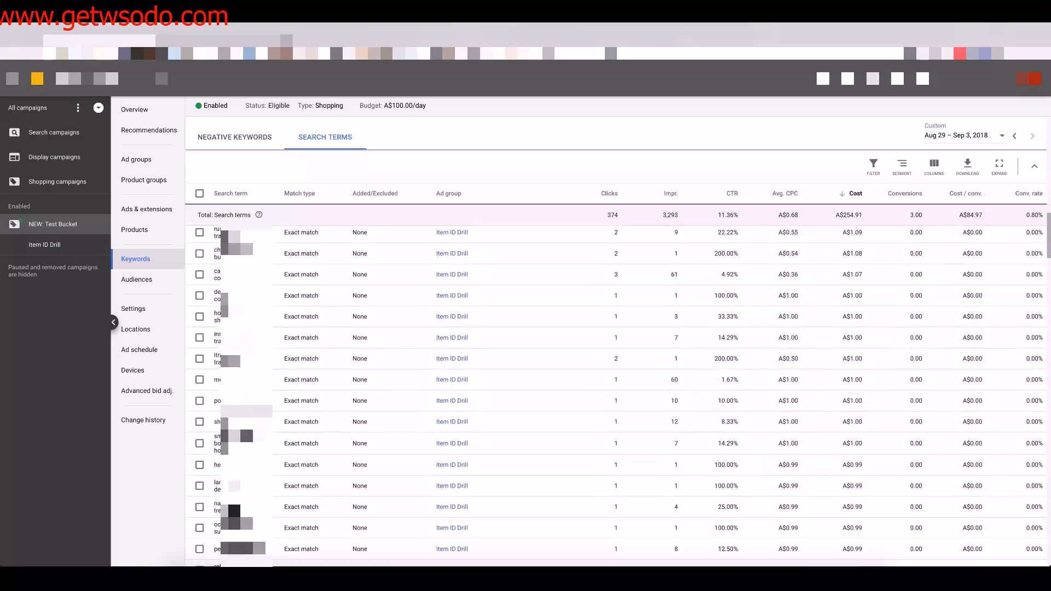
scroll(283, 307, down, 10)
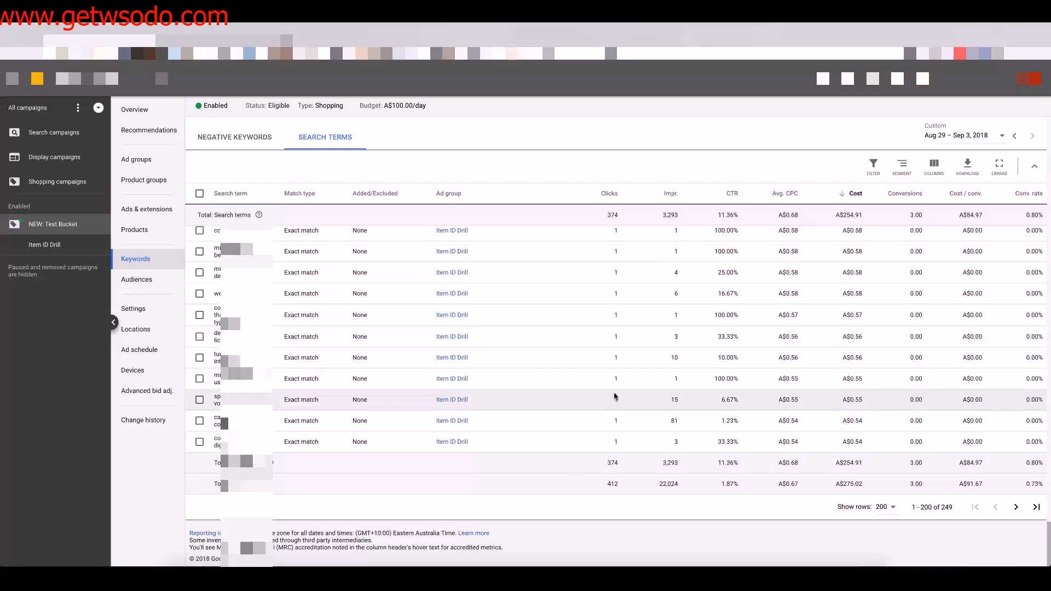
scroll(616, 394, up, 1)
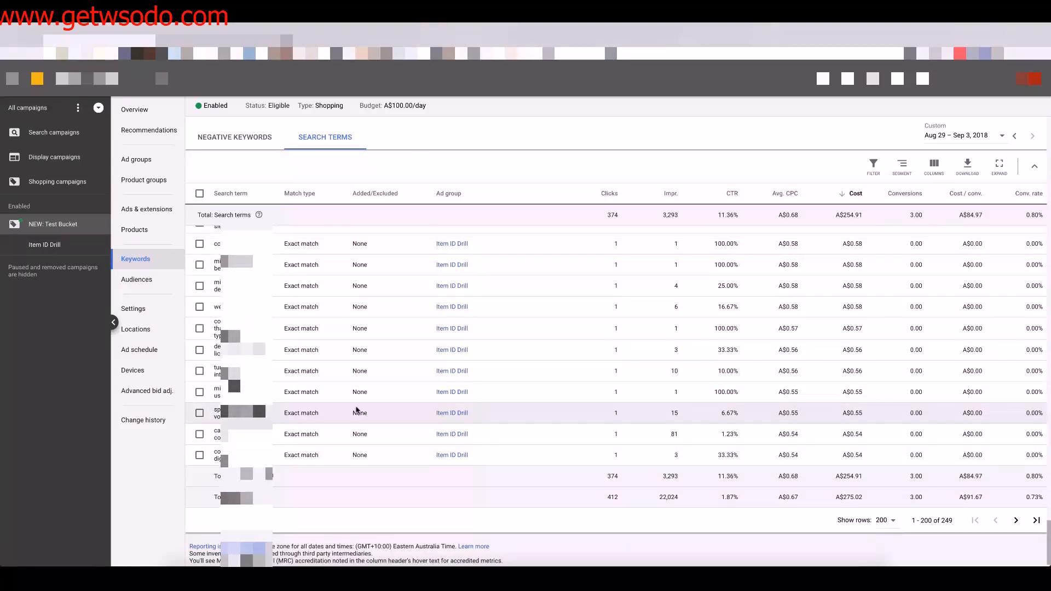
drag(1048, 553, 1049, 137)
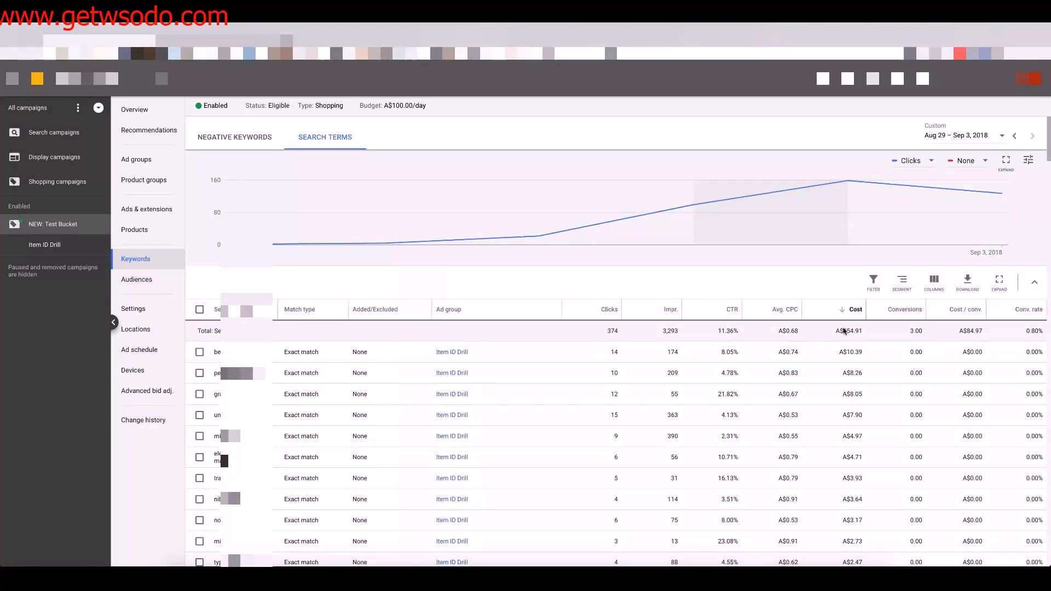
scroll(847, 331, down, 1)
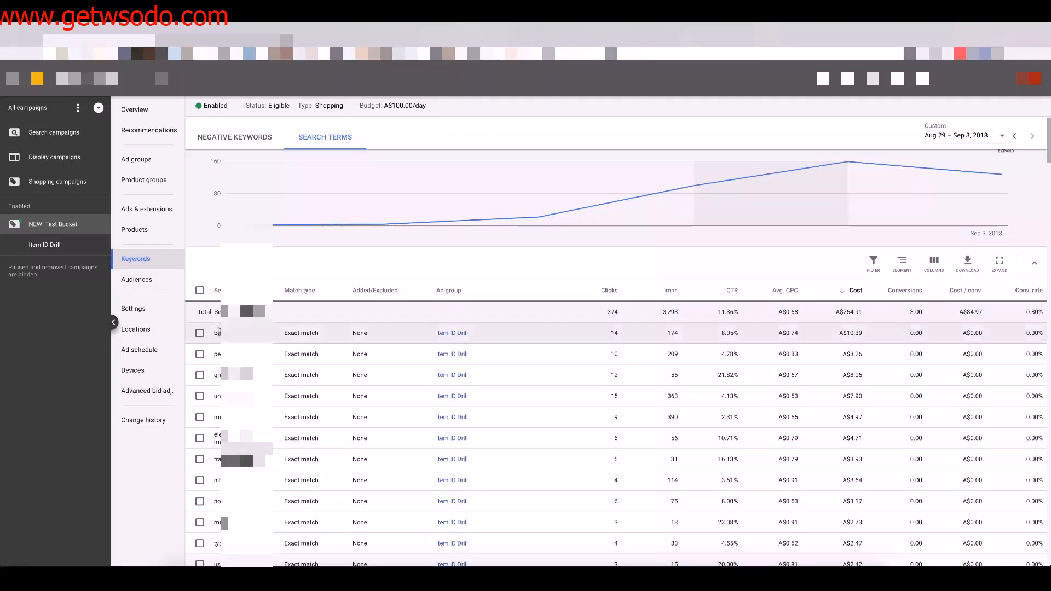
drag(213, 332, 809, 522)
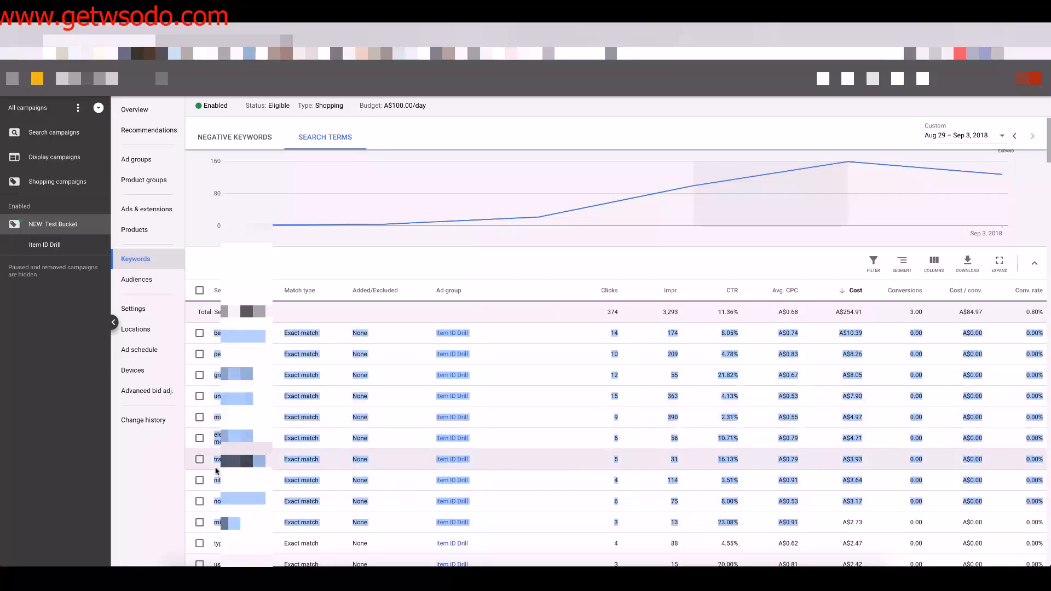
click(173, 484)
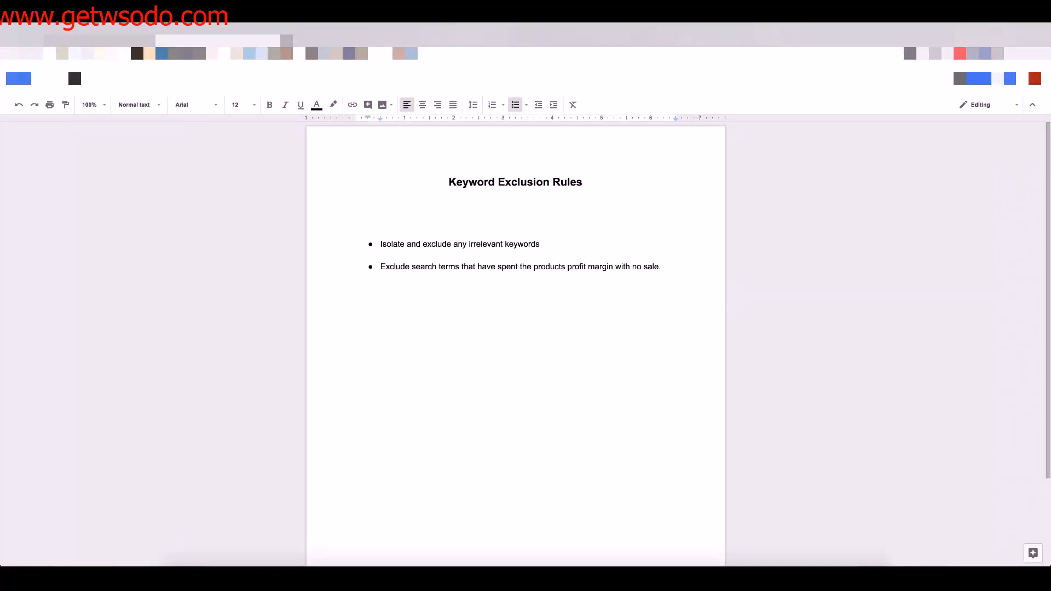
Switch to the Keyword Exclusion Rules document in Google Docs and read both exclusion rules
click(382, 244)
drag(470, 243, 543, 241)
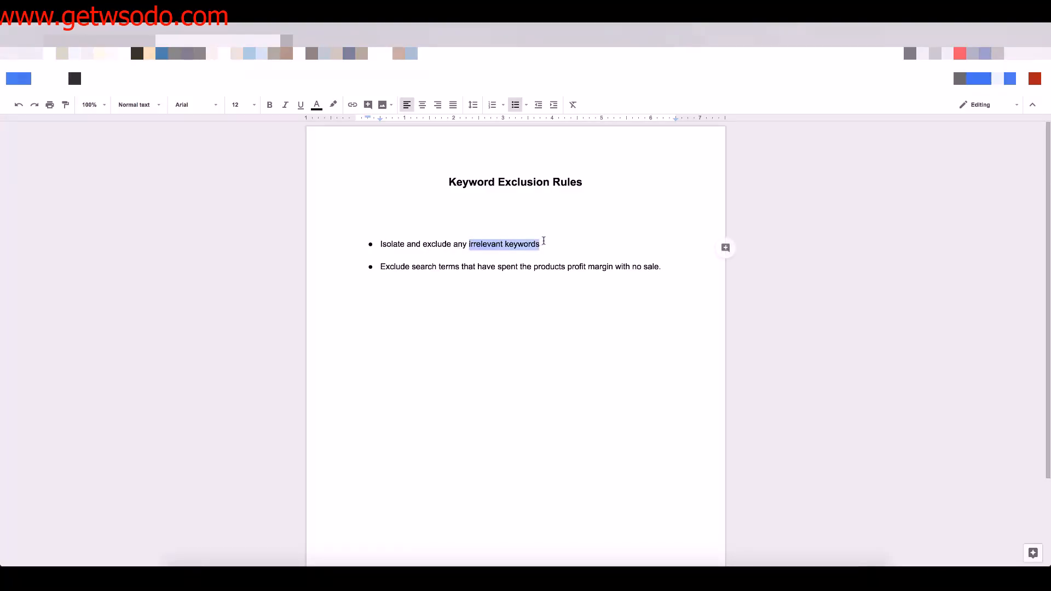
double_click(384, 244)
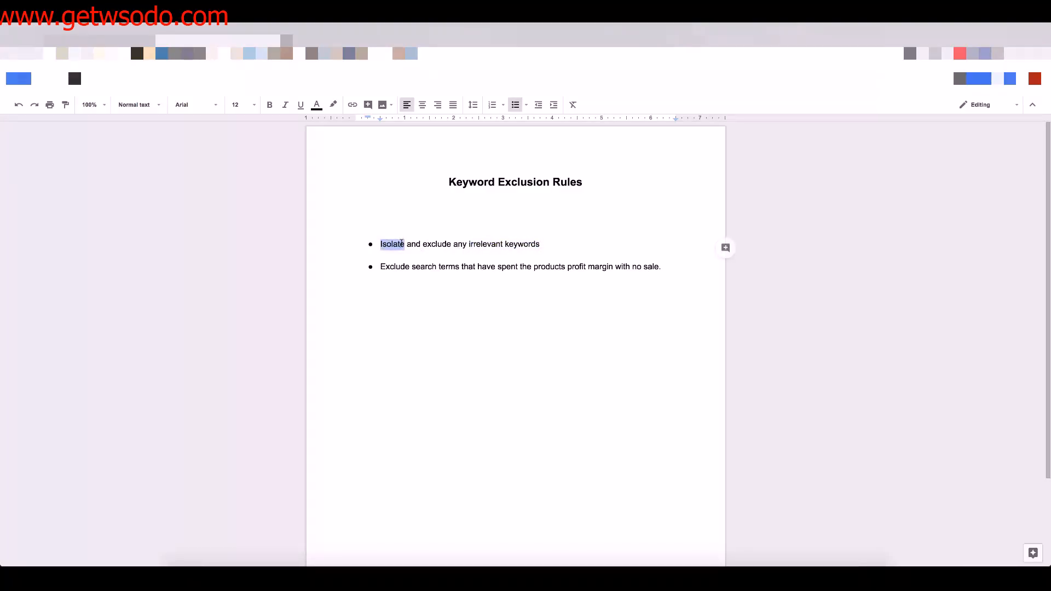
click(381, 267)
drag(380, 267, 559, 264)
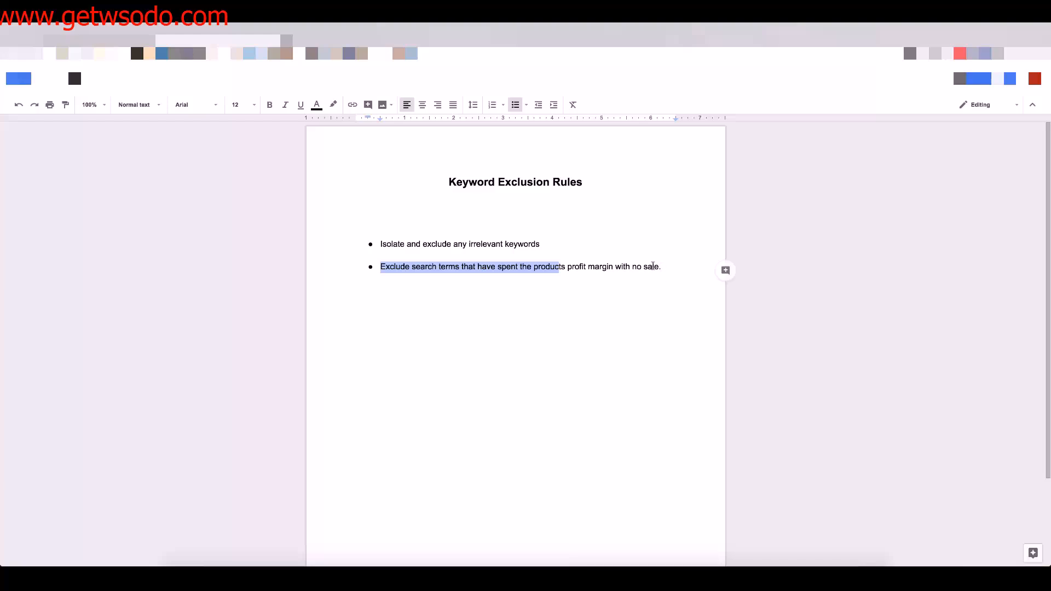
click(660, 266)
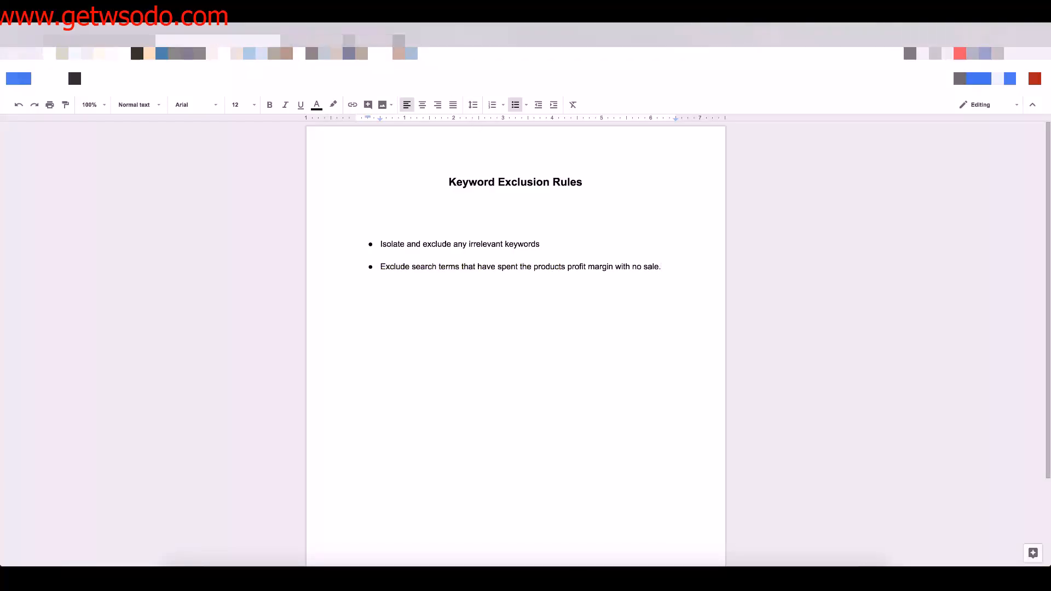
Check the selling price example in the Product Exclusion Rules document, then return to the keyword rule about the product's profit margin
click(348, 41)
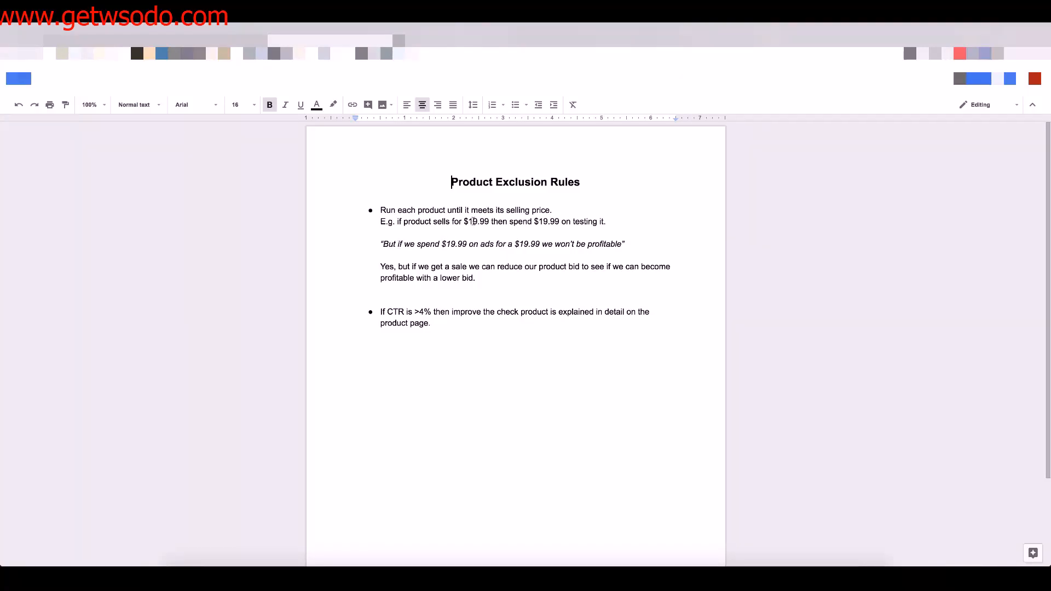
drag(464, 221, 621, 224)
click(225, 41)
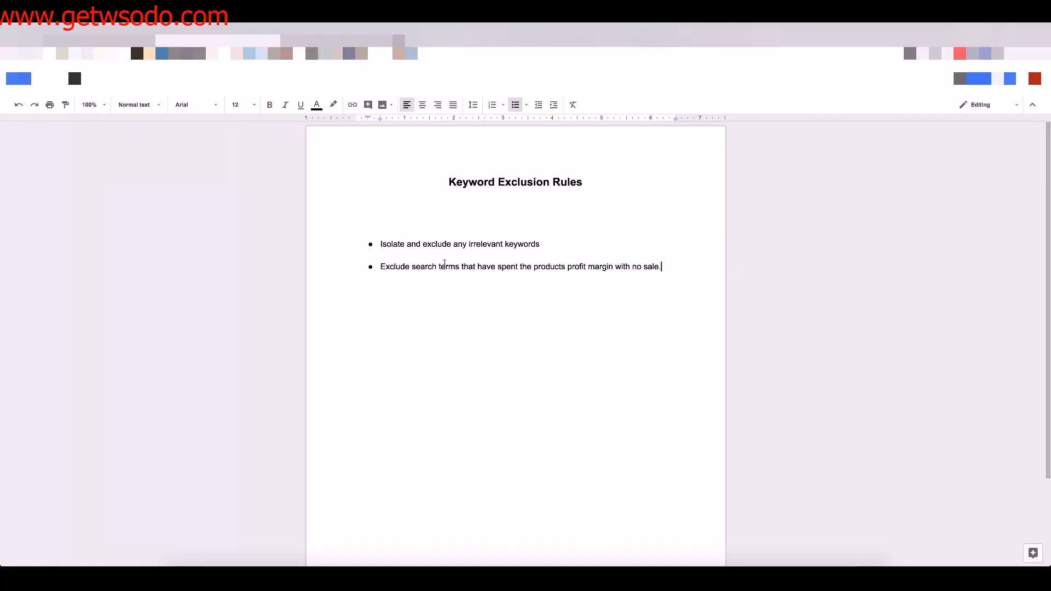
drag(443, 264, 661, 266)
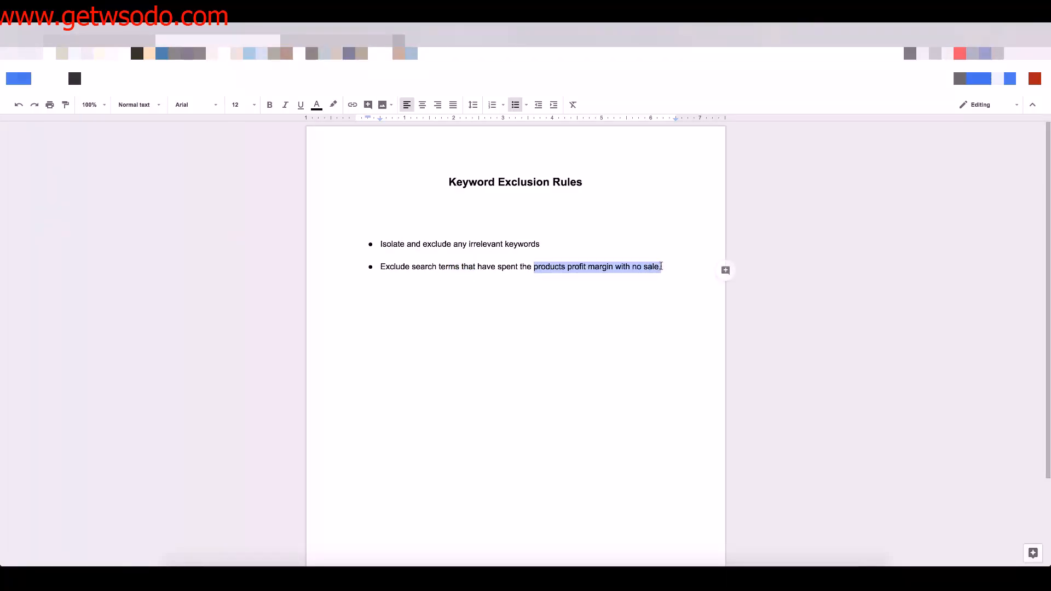
Add two example lines under the second rule: "Selling price = $19.99" and "Profit margin = $10"
click(661, 266)
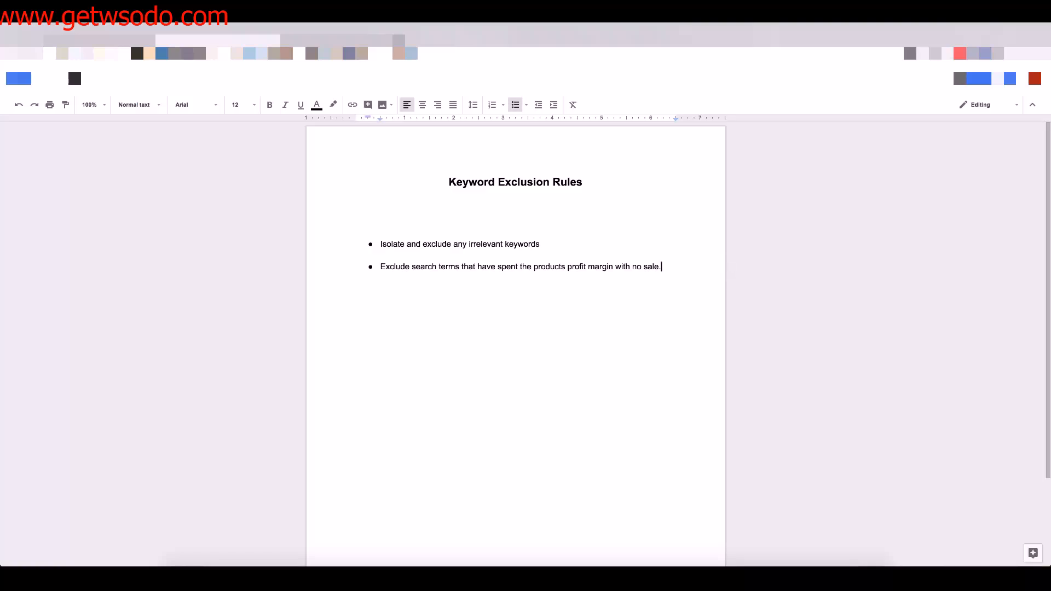
key(Return)
text($19.99)
click(381, 280)
text(Selling price =)
key(shift+Return)
text(Profit margin =)
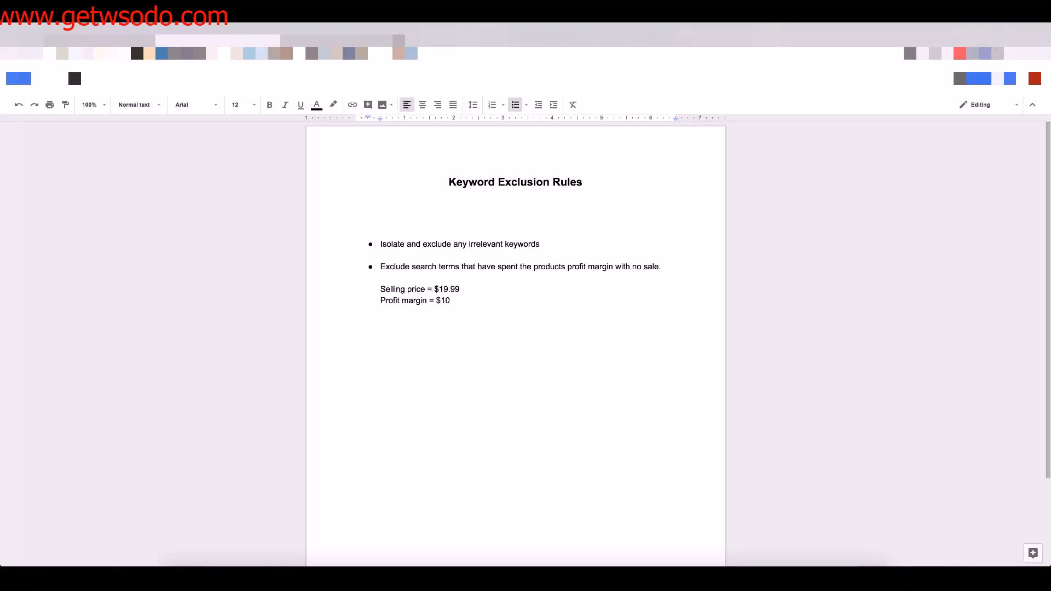
Add the quoted example search term "Best small whiteboard" on its own line below the profit margin, separated by a blank line
key(shift+Return)
text(Best)
key(BackSpace)
key(BackSpace)
key(BackSpace)
key(BackSpace)
key(BackSpace)
text("bne)
text(t small whiteboard)
drag(479, 321, 379, 324)
double_click(442, 300)
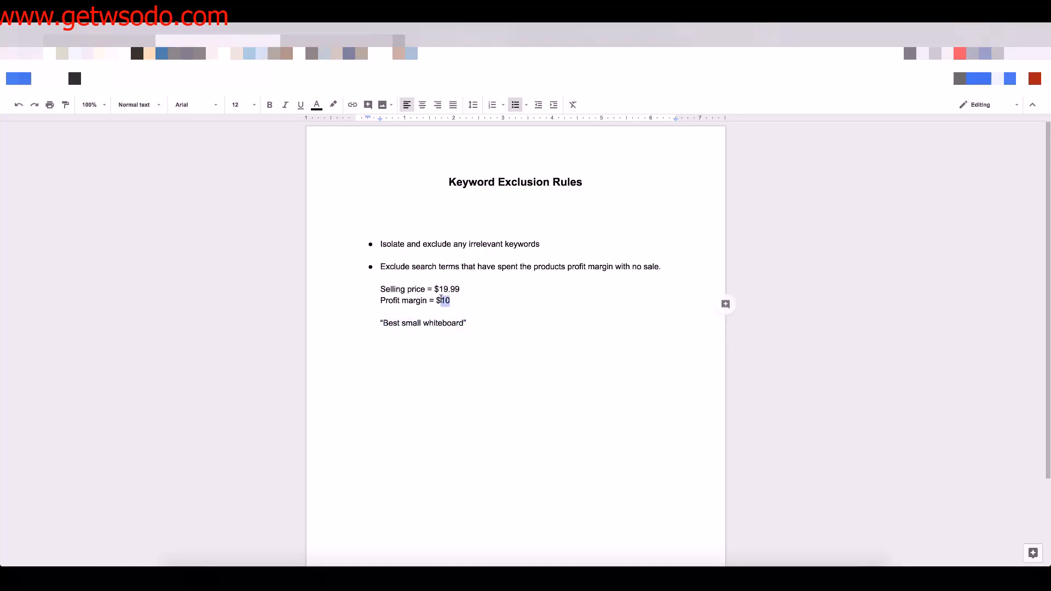
click(456, 323)
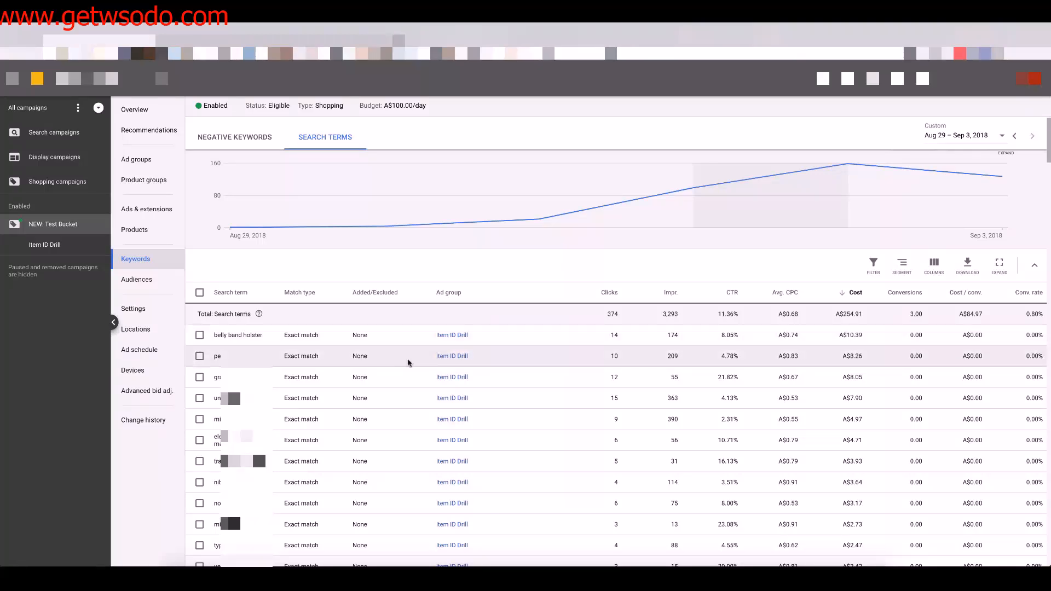
Switch back to the search terms report in Google Ads and examine the cost and conversions of "belly band holster"
drag(215, 336, 274, 340)
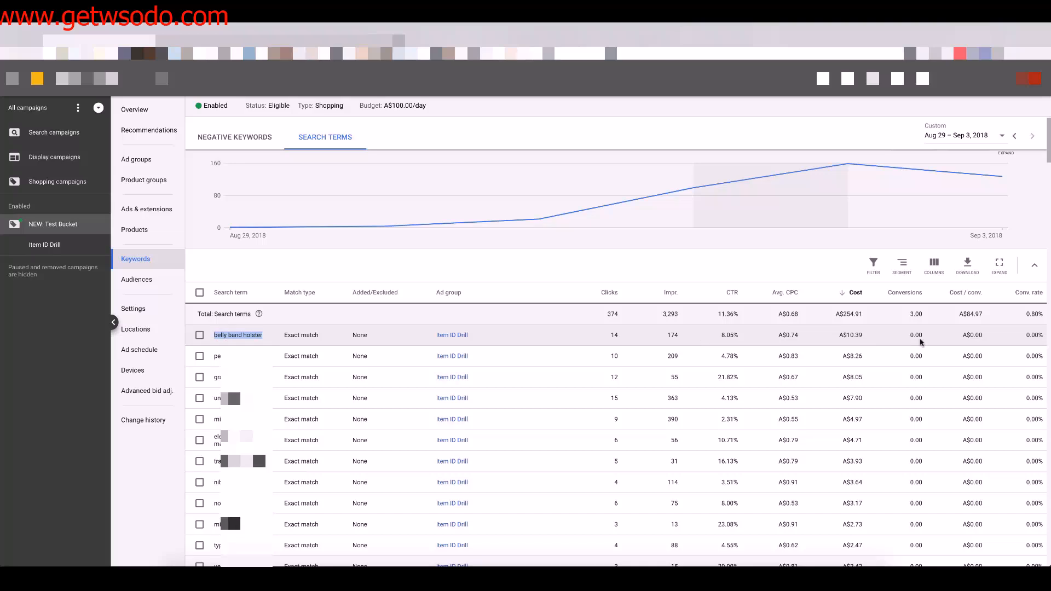
triple_click(846, 335)
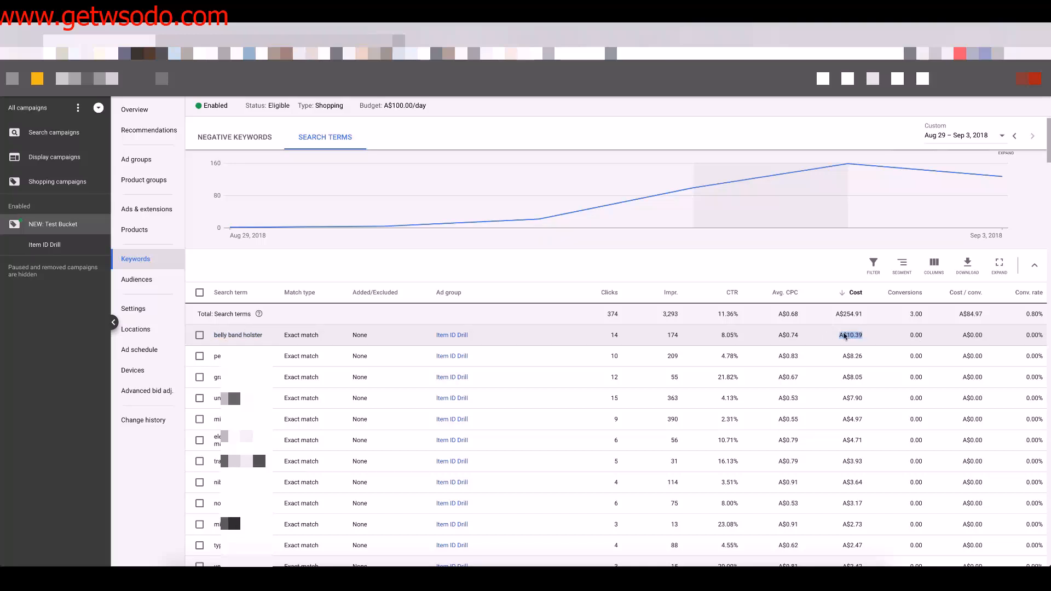
click(861, 339)
drag(214, 336, 264, 337)
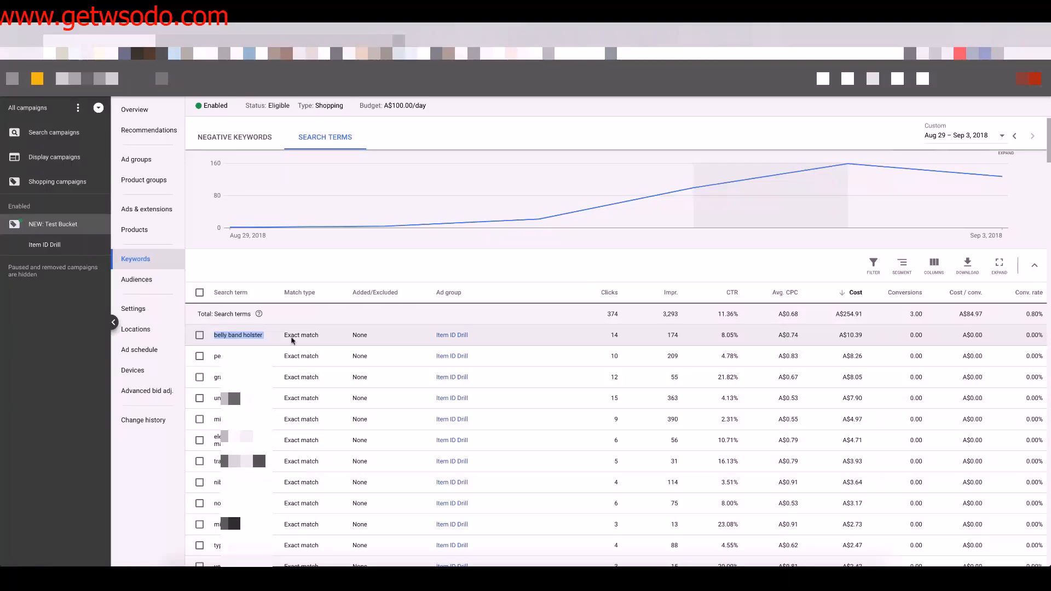
drag(840, 335, 852, 336)
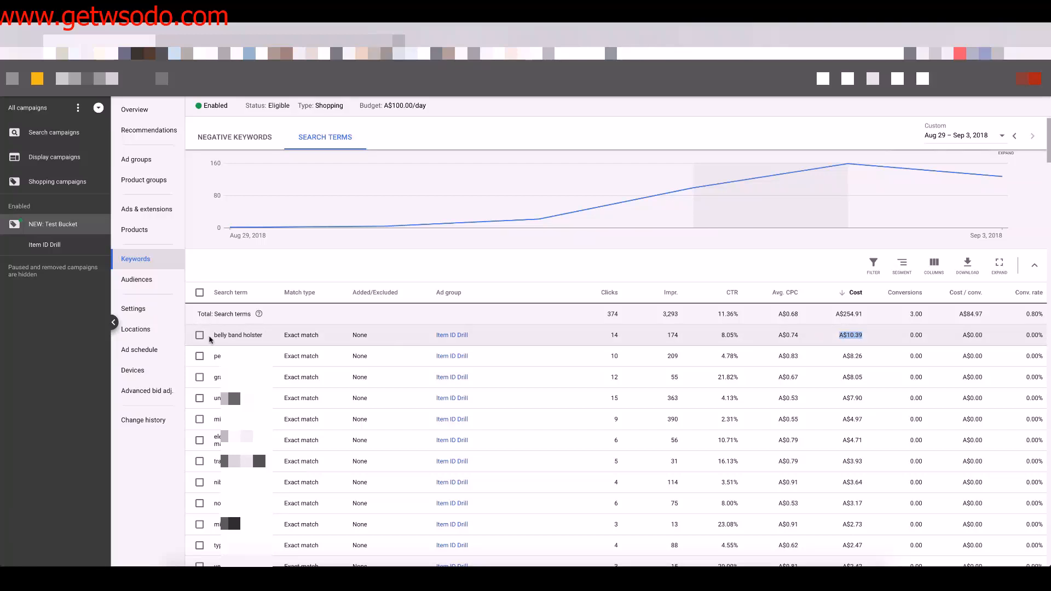
drag(213, 335, 866, 339)
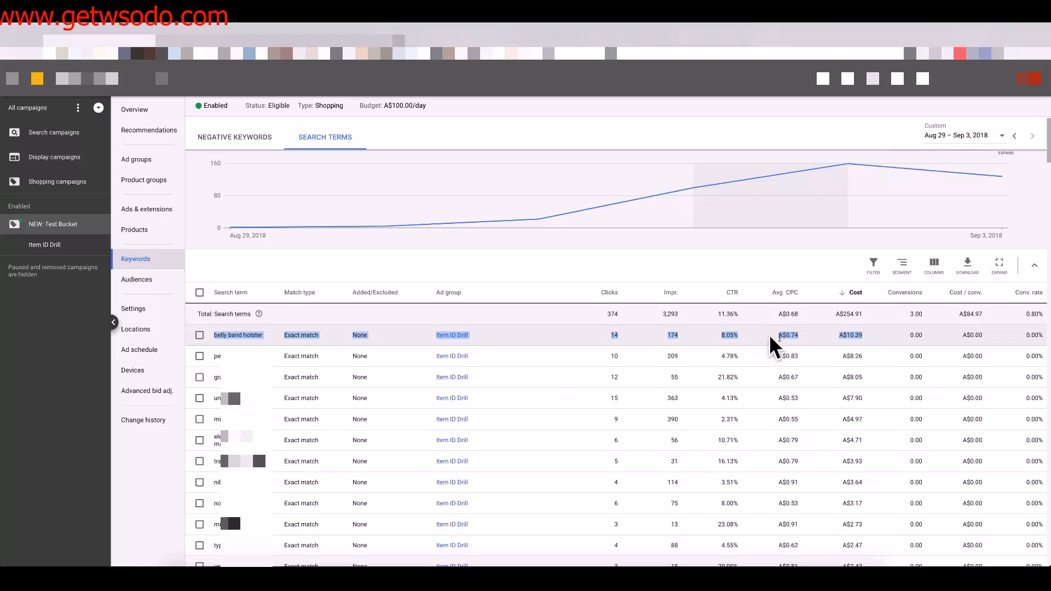
click(247, 337)
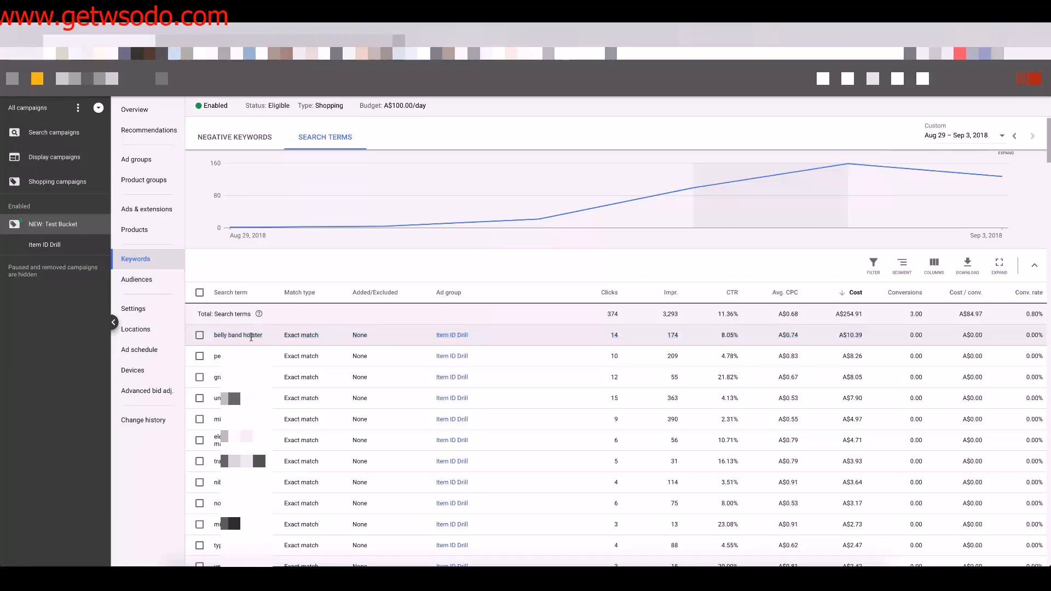
Add the search term "belly band holster" as an exact match negative keyword at campaign level, then clear its selection
click(199, 335)
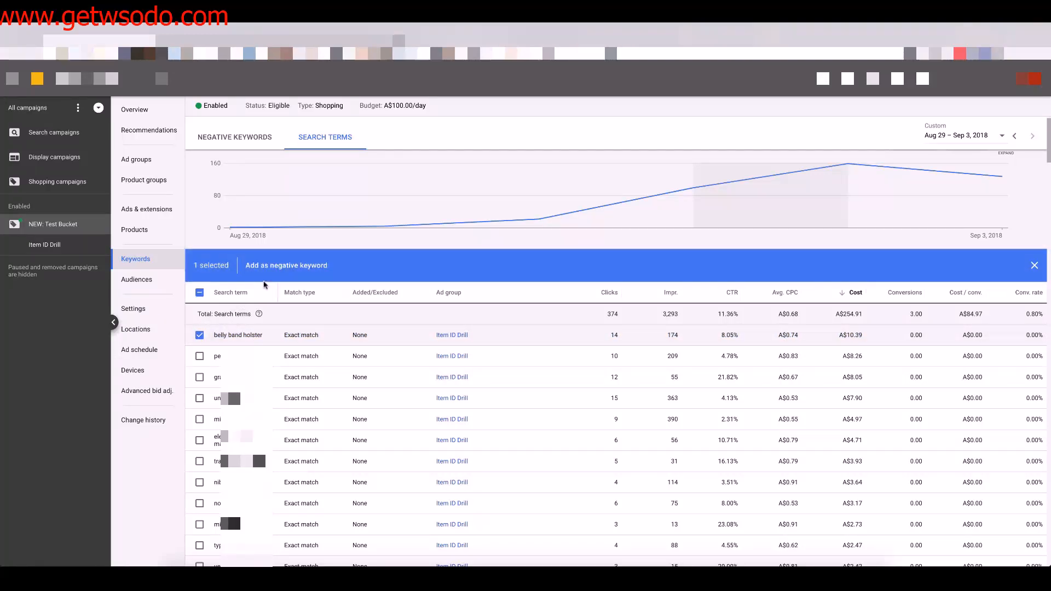
click(282, 266)
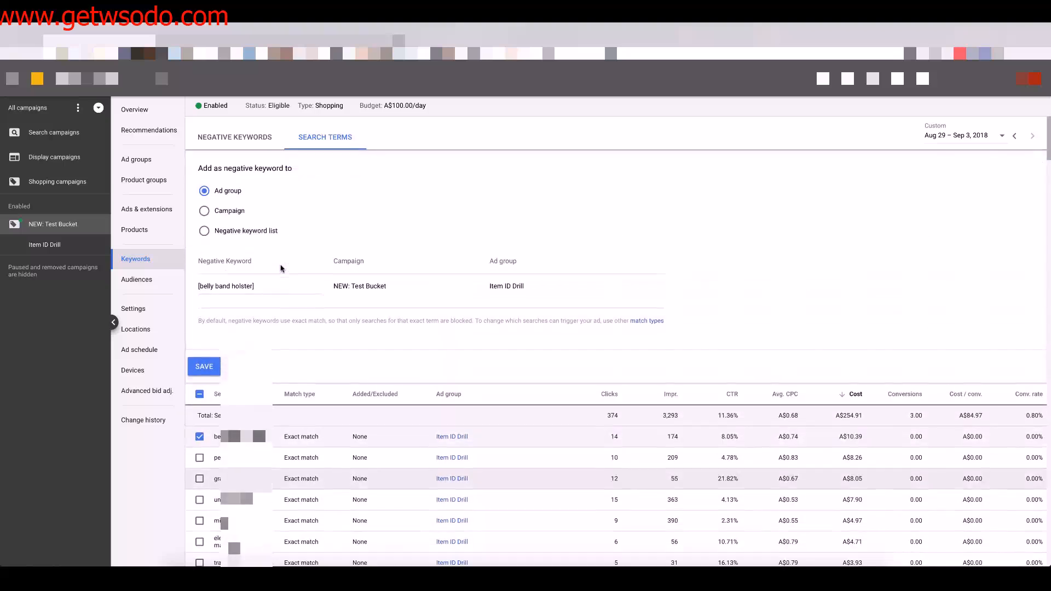
click(207, 215)
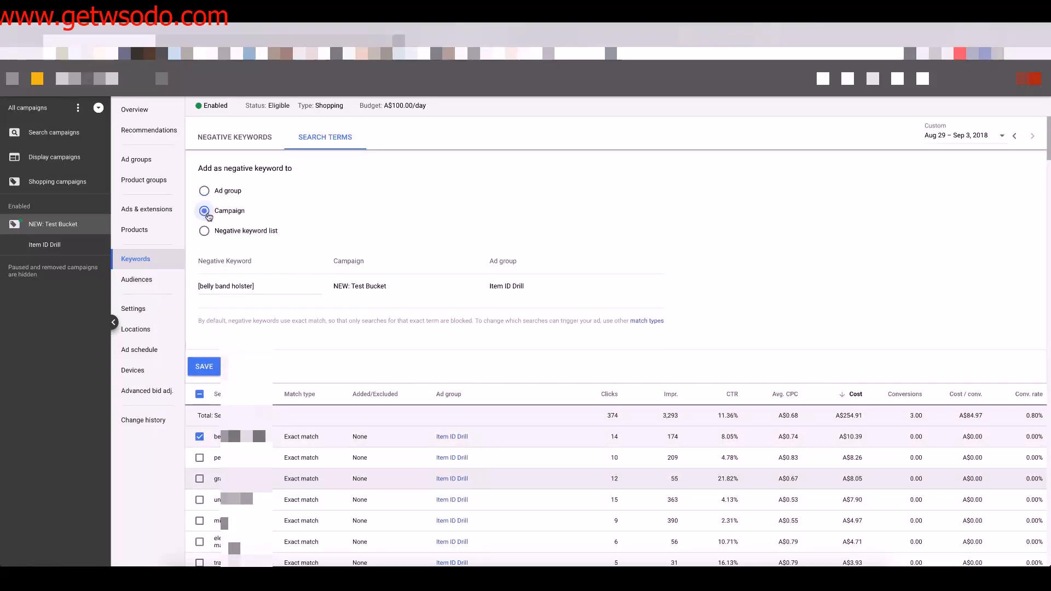
click(235, 286)
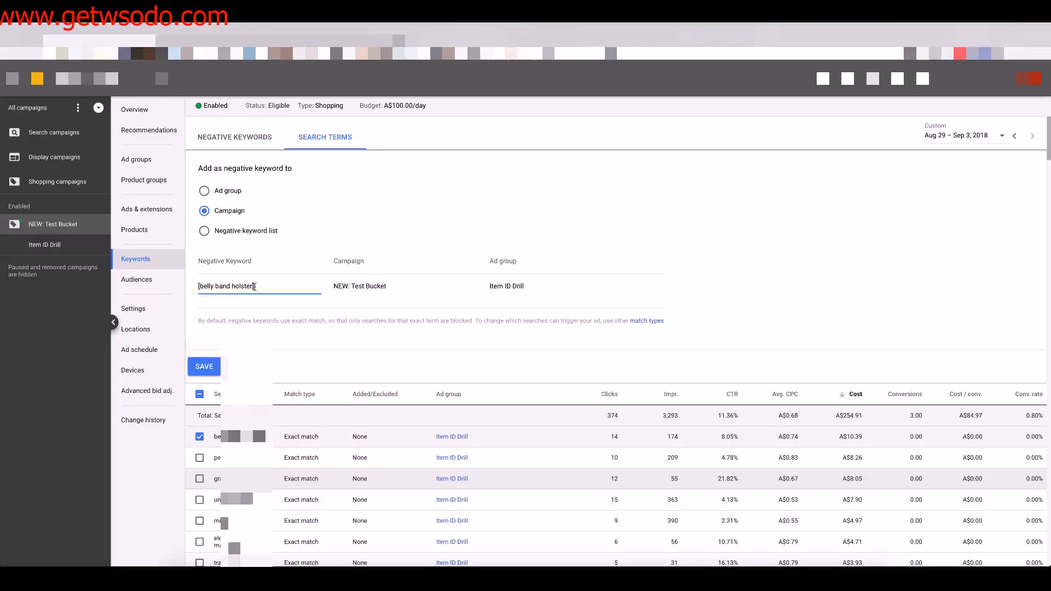
click(202, 367)
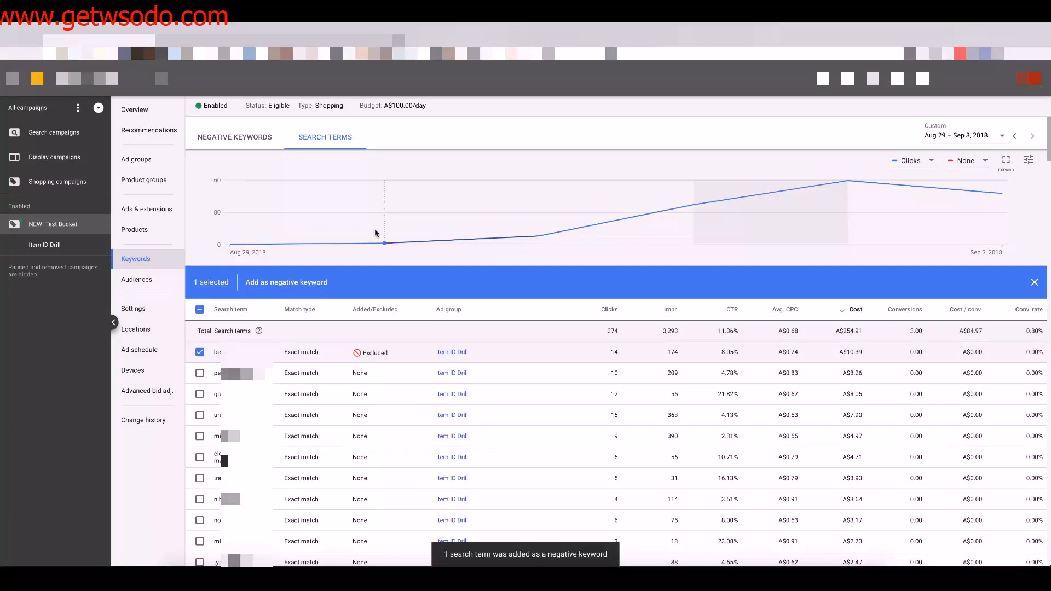
click(199, 352)
drag(217, 351, 332, 356)
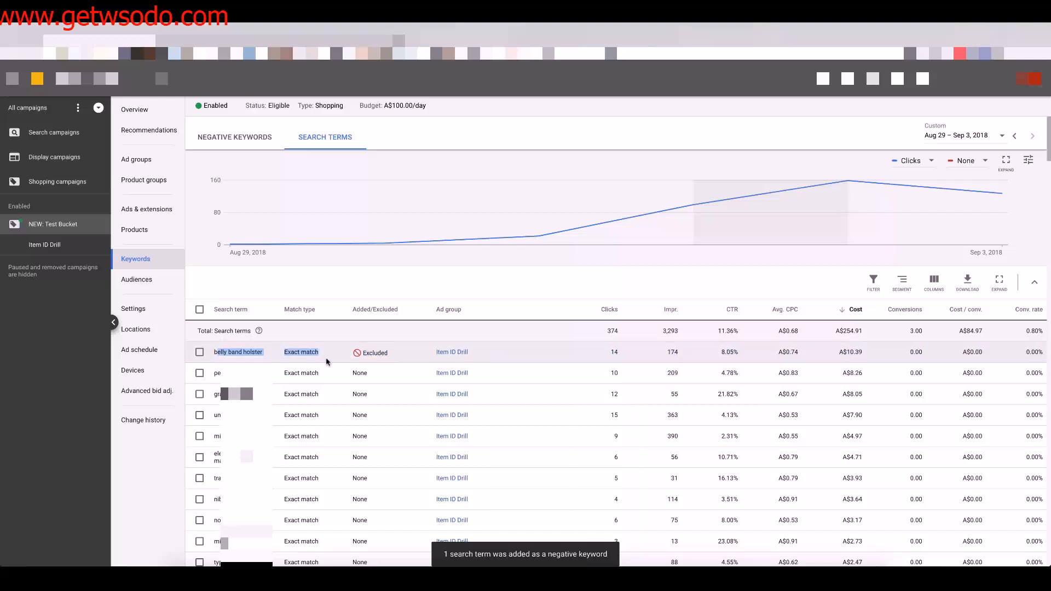
Examine the costs and conversions of the search terms from "belly band holster" down to "xbox one arcade stick"
click(214, 352)
drag(214, 352, 257, 352)
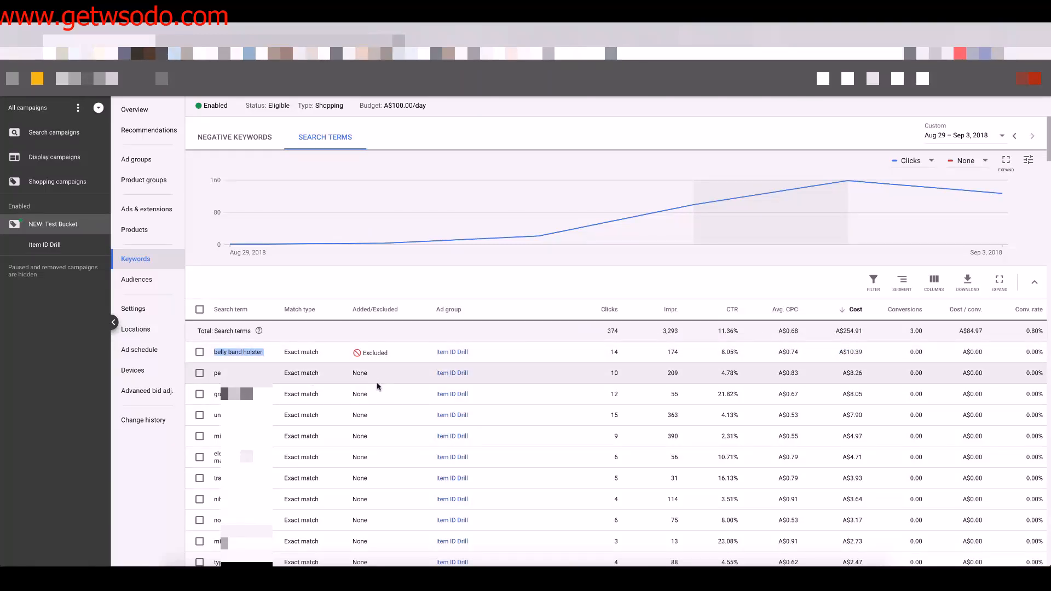
scroll(842, 359, down, 1)
drag(843, 360, 863, 420)
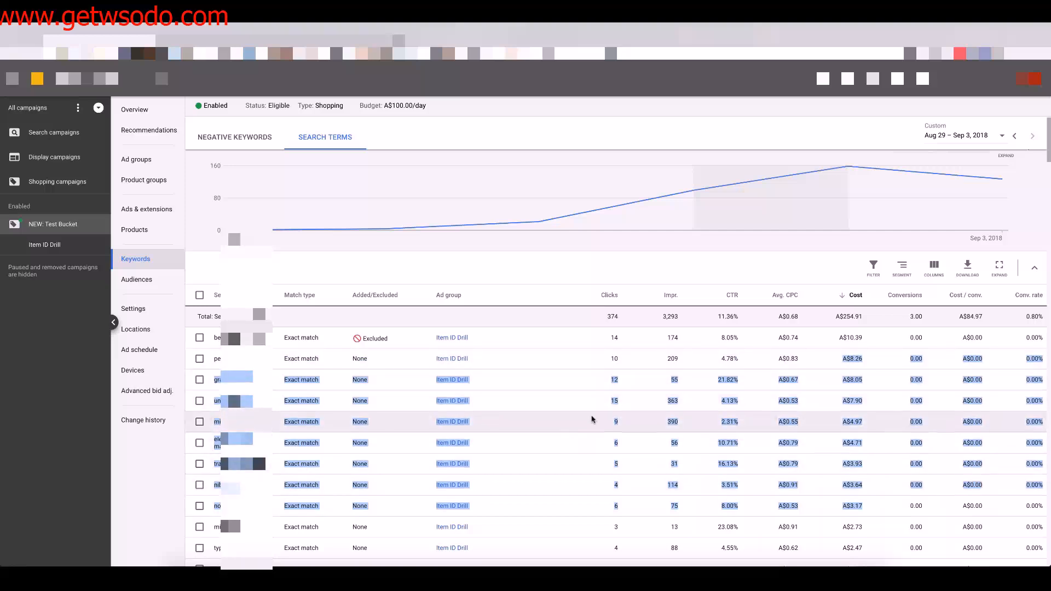
click(855, 510)
drag(844, 356, 428, 383)
scroll(408, 415, down, 2)
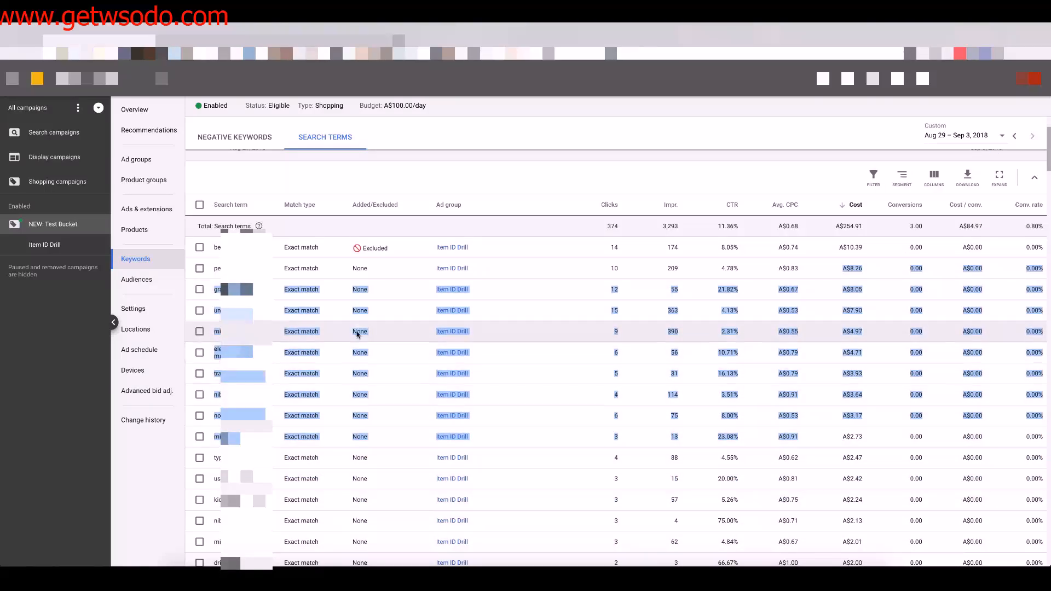
scroll(354, 337, down, 1)
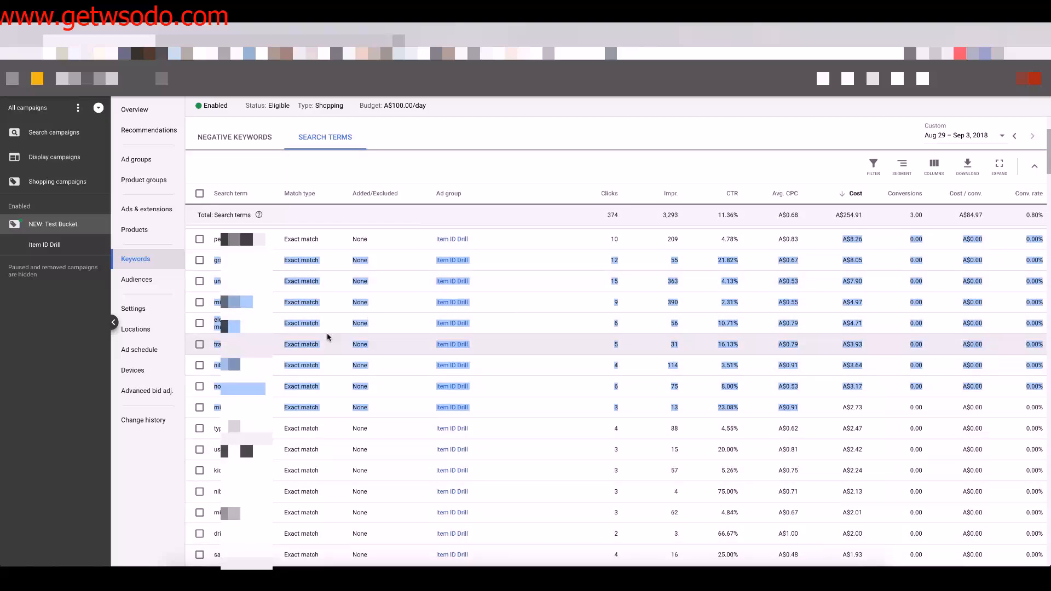
click(313, 341)
scroll(313, 342, down, 1)
scroll(313, 342, down, 3)
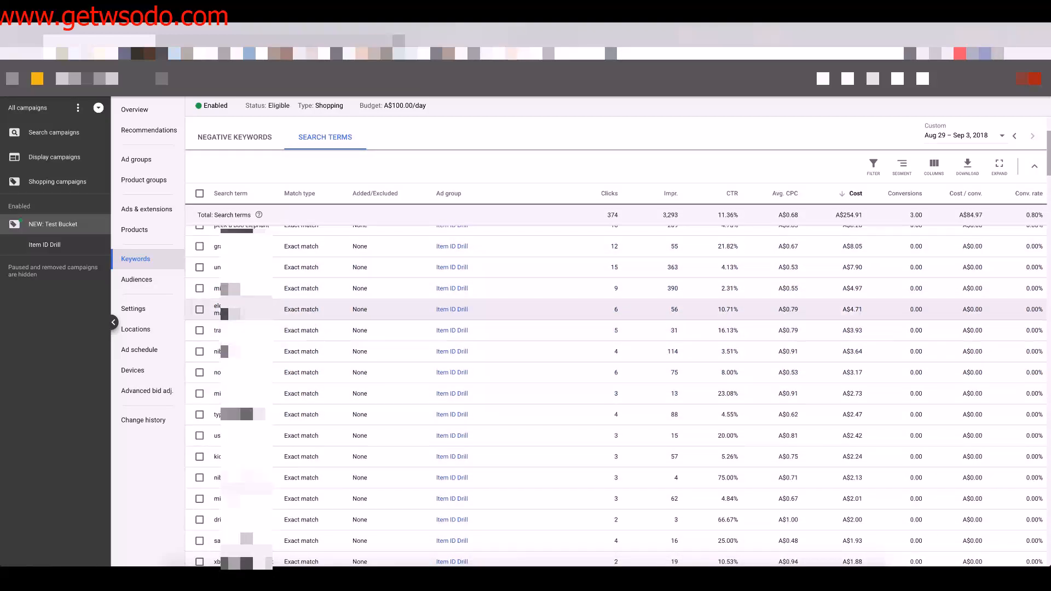
scroll(320, 337, down, 8)
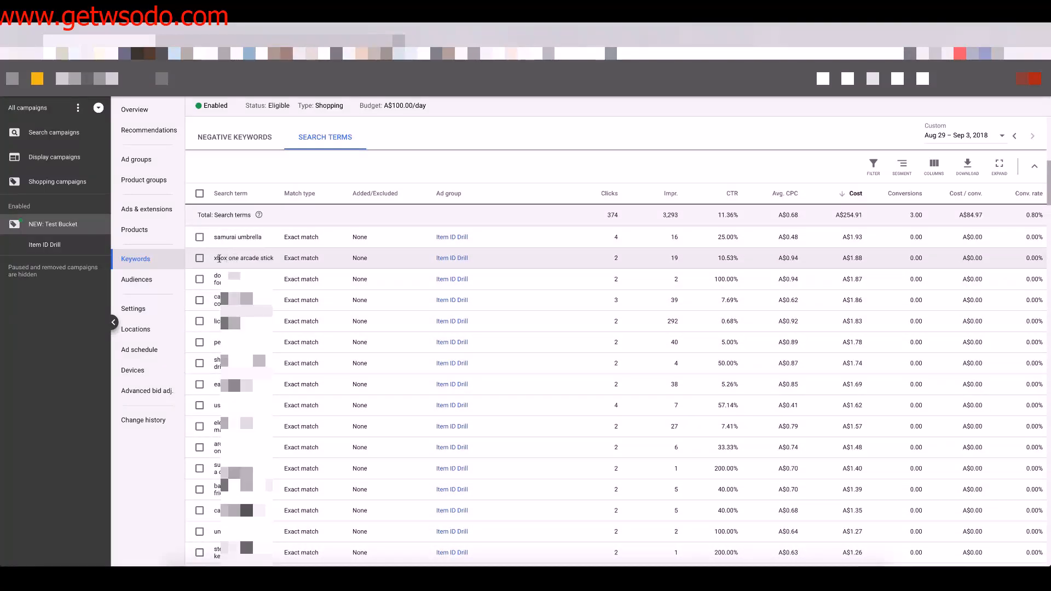
Examine the search term "xbox one arcade stick", including its brand word, clicks and cost
drag(214, 258, 275, 261)
click(248, 257)
mouse_move(243, 258)
mouse_down()
mouse_move(273, 261)
mouse_move(227, 256)
mouse_up()
double_click(222, 262)
double_click(616, 258)
drag(847, 257, 859, 258)
Search the report page for "xbox" and go through the matching search terms
key(super+f)
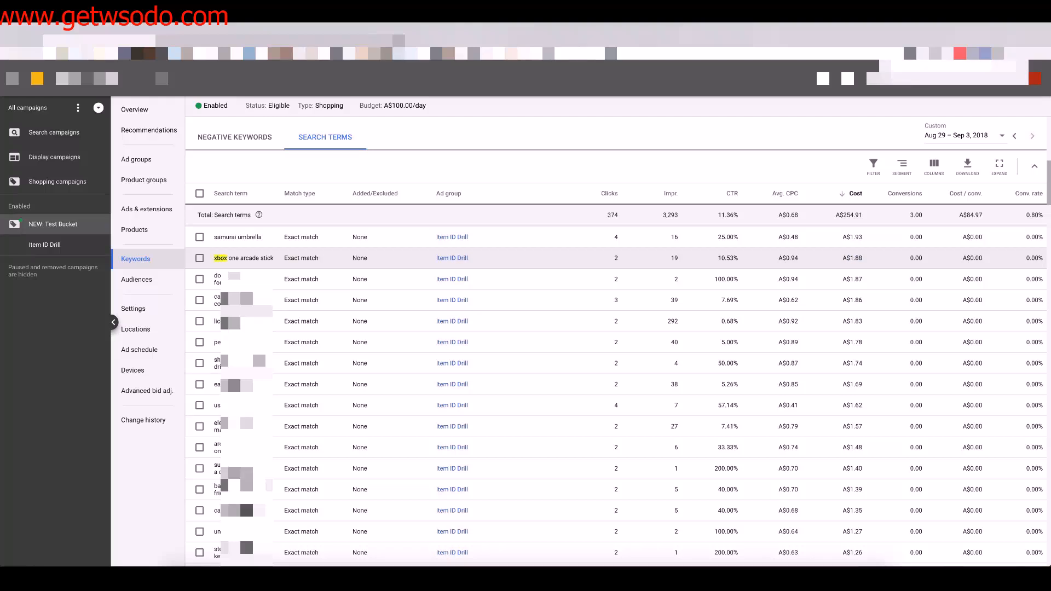
key(Return)
key(Return)
click(1000, 68)
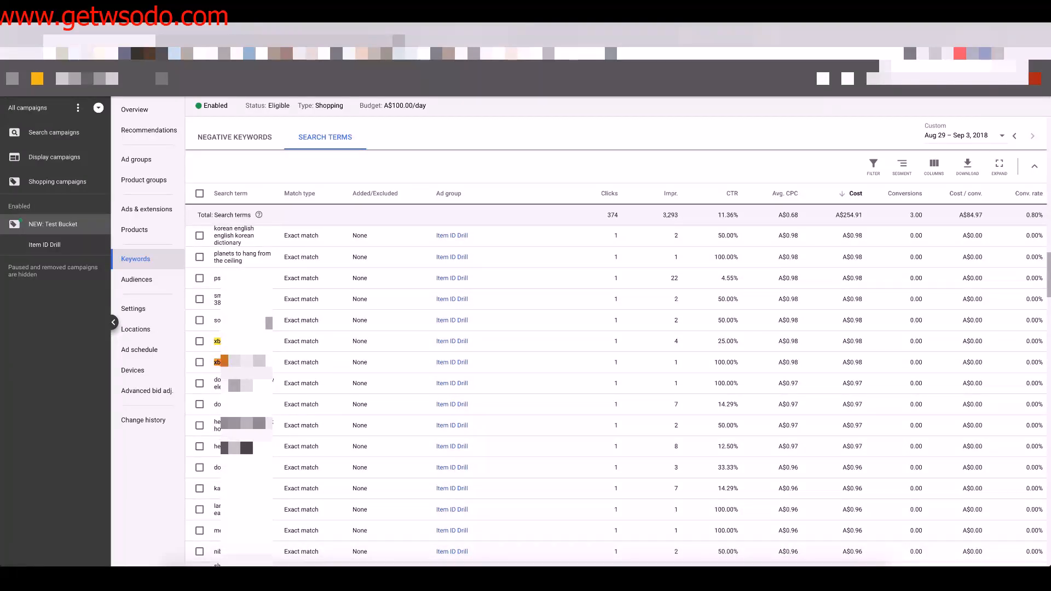
scroll(283, 342, down, 15)
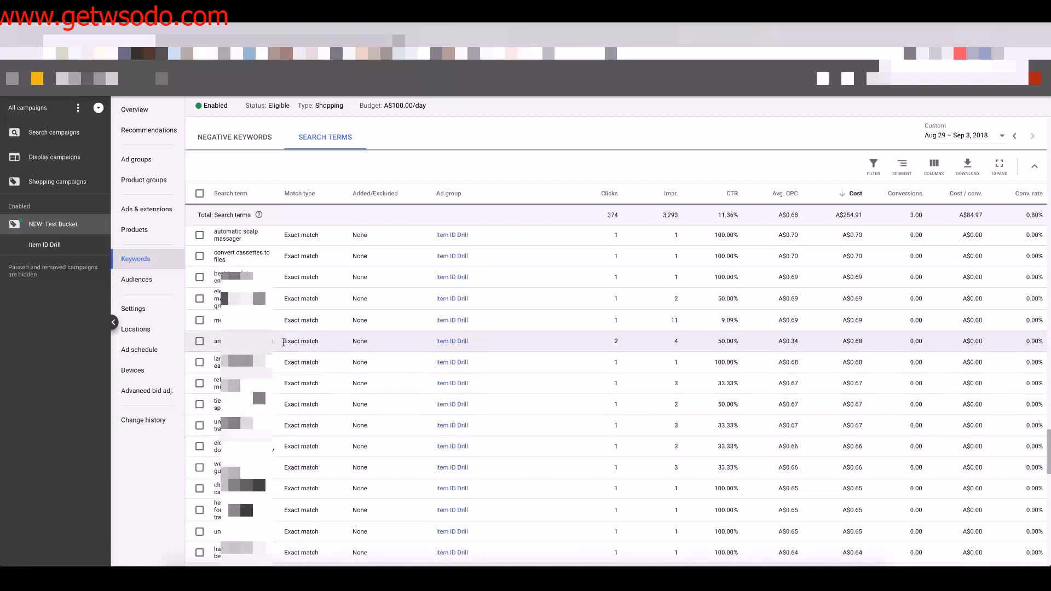
key(Return)
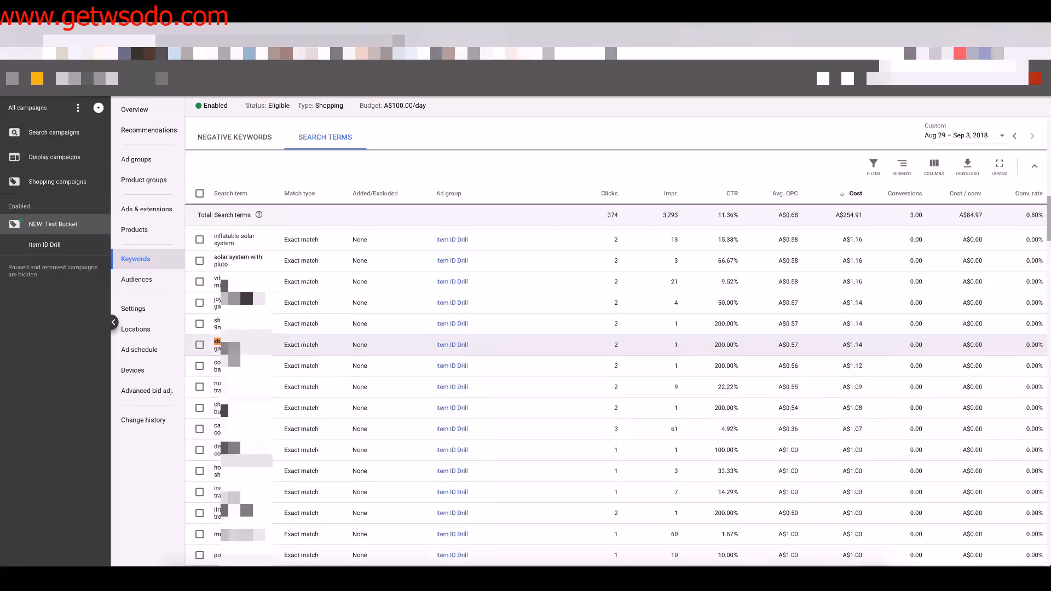
key(Return)
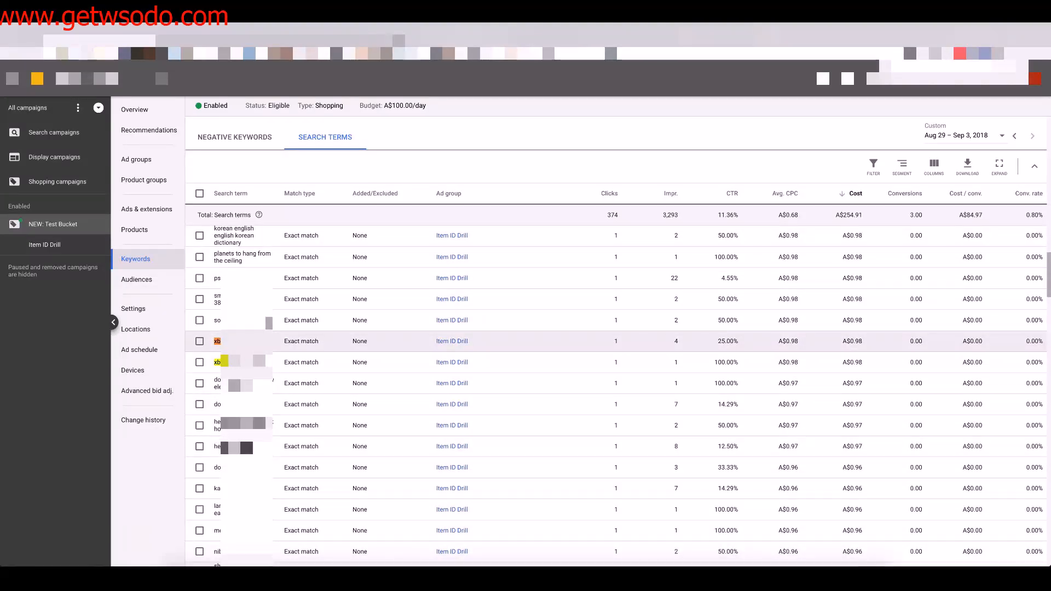
scroll(242, 432, up, 3)
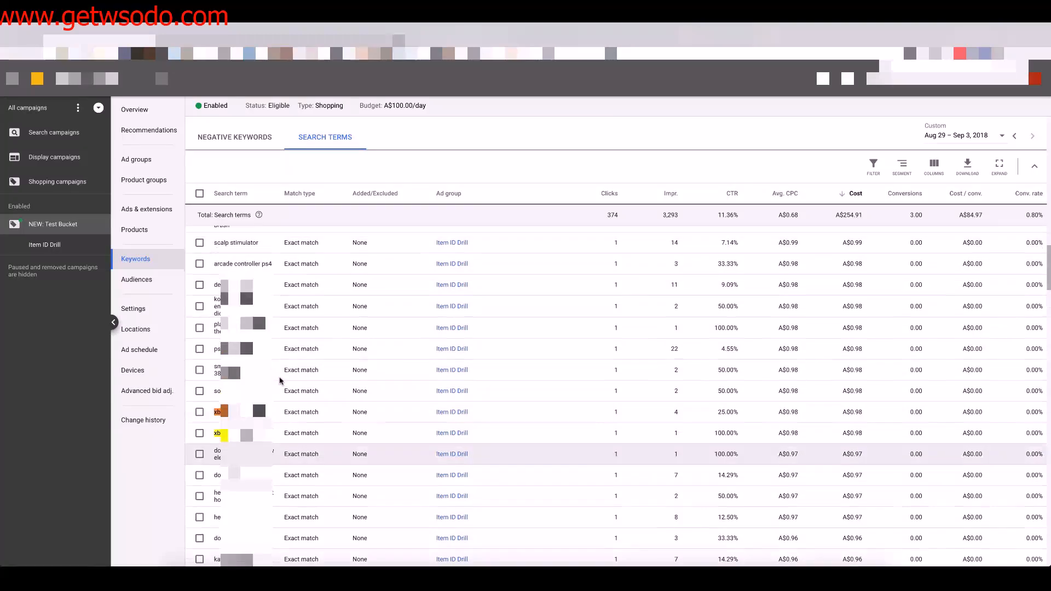
scroll(242, 330, up, 6)
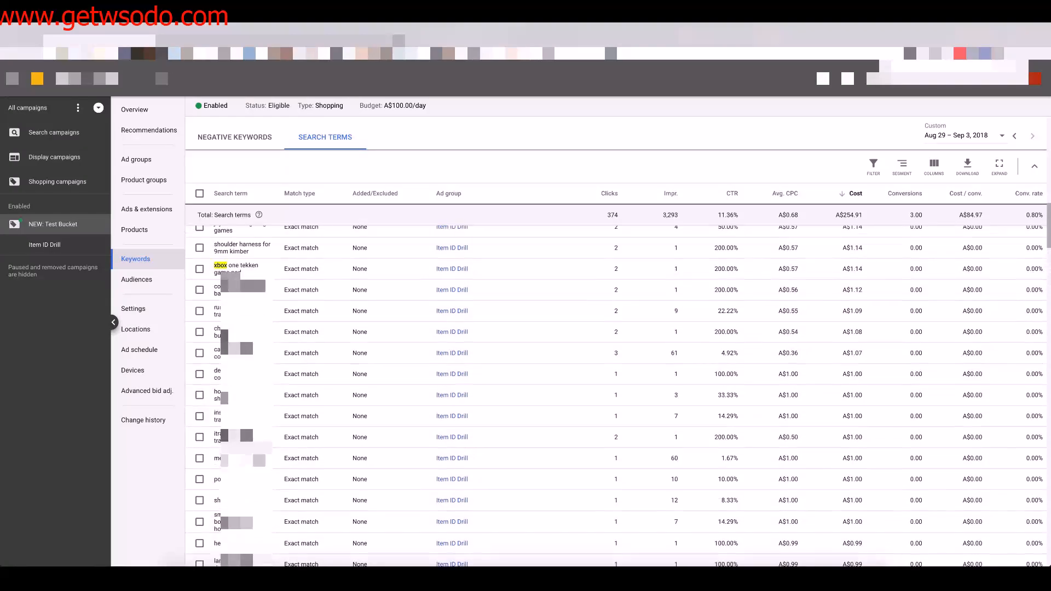
scroll(230, 381, down, 8)
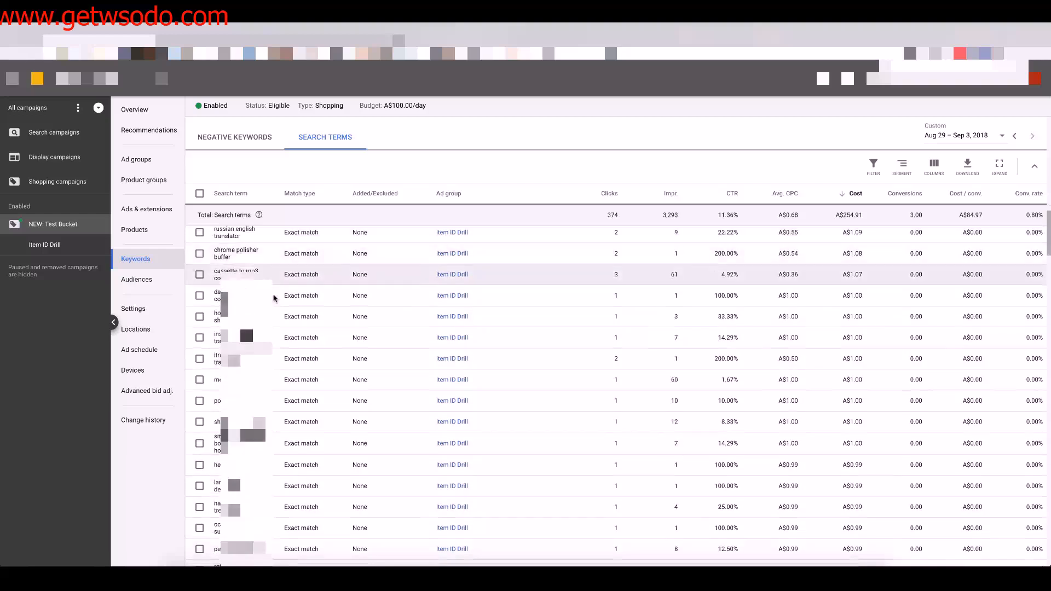
click(200, 381)
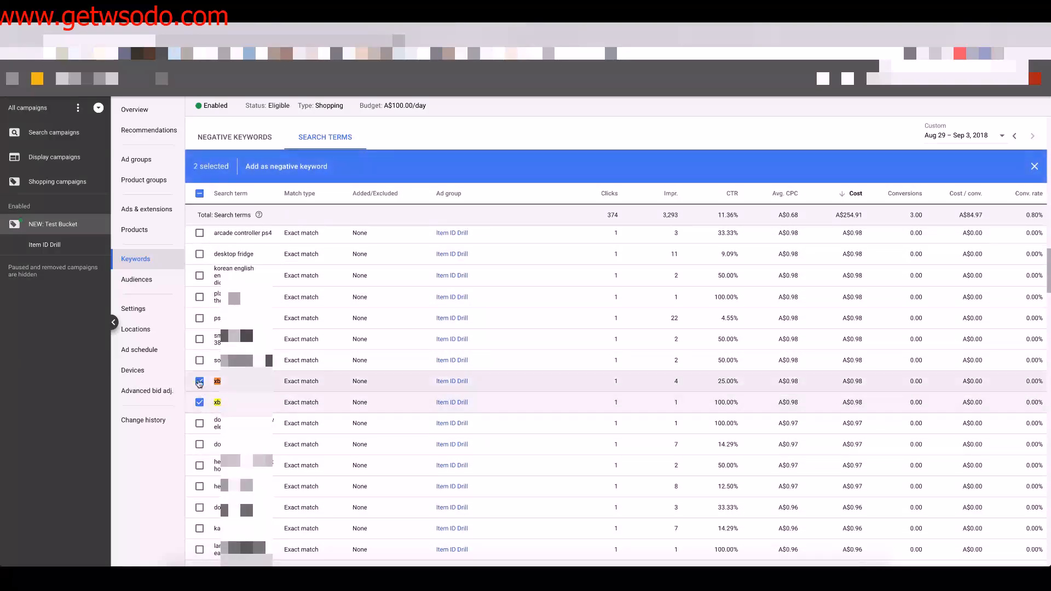
click(199, 381)
click(199, 402)
click(199, 403)
Add "xbox" in quotes as a phrase match negative keyword for the NEW: Test Bucket campaign and save it
scroll(362, 379, up, 10)
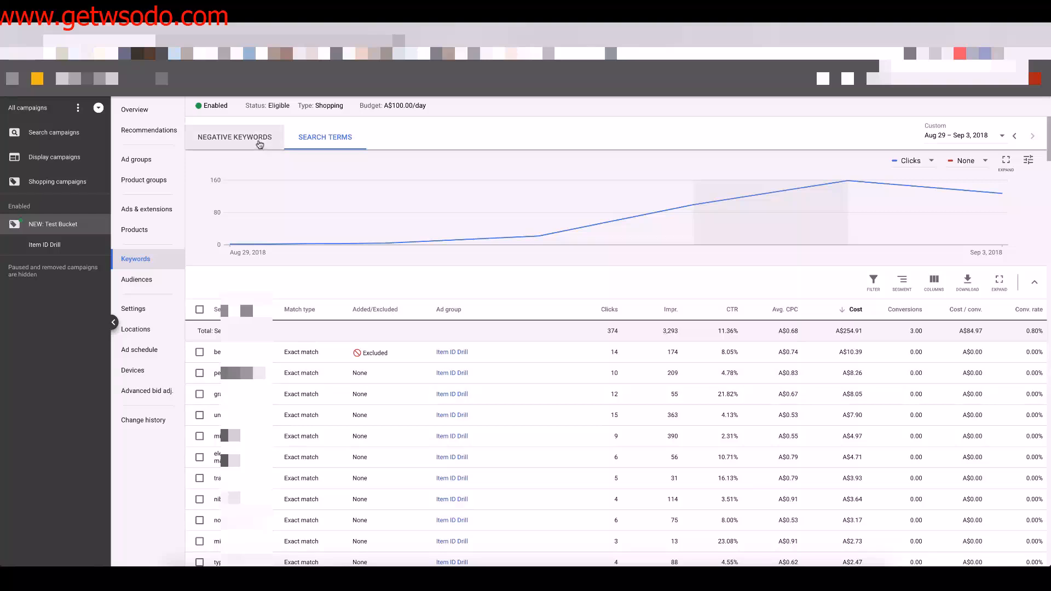
click(278, 145)
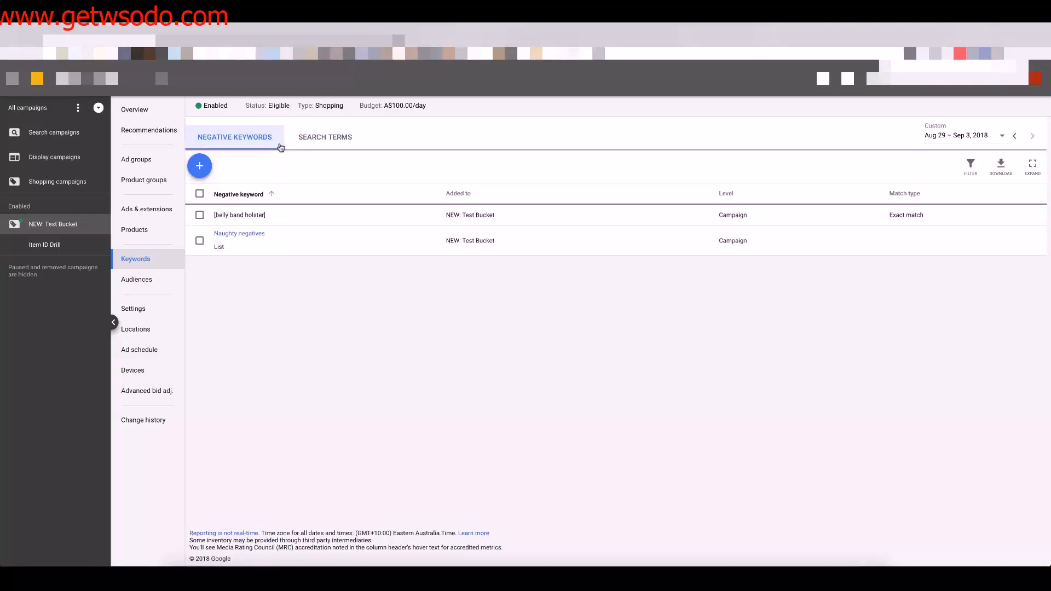
click(199, 165)
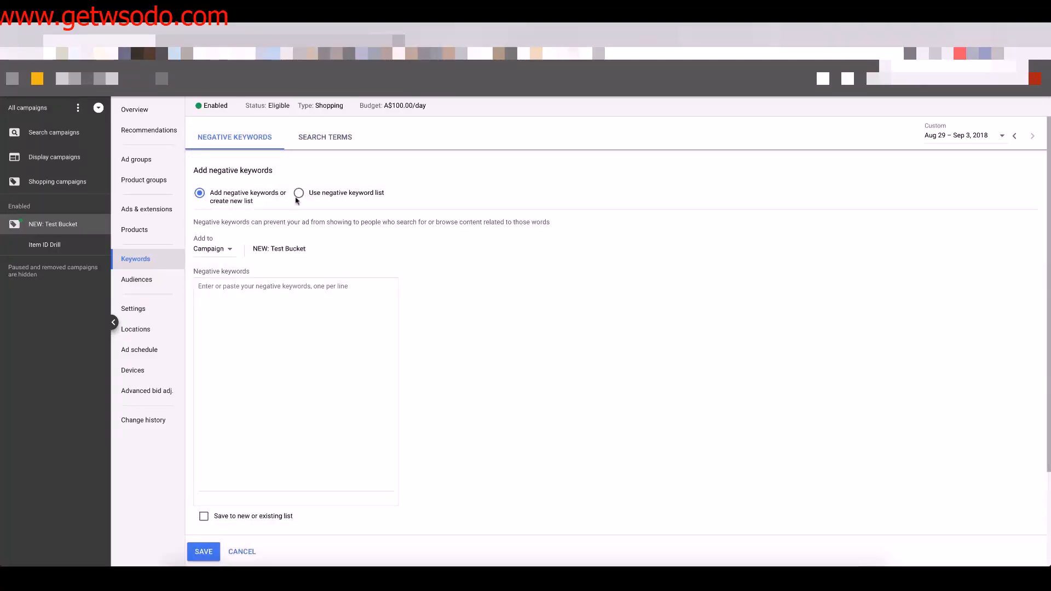
scroll(502, 311, down, 1)
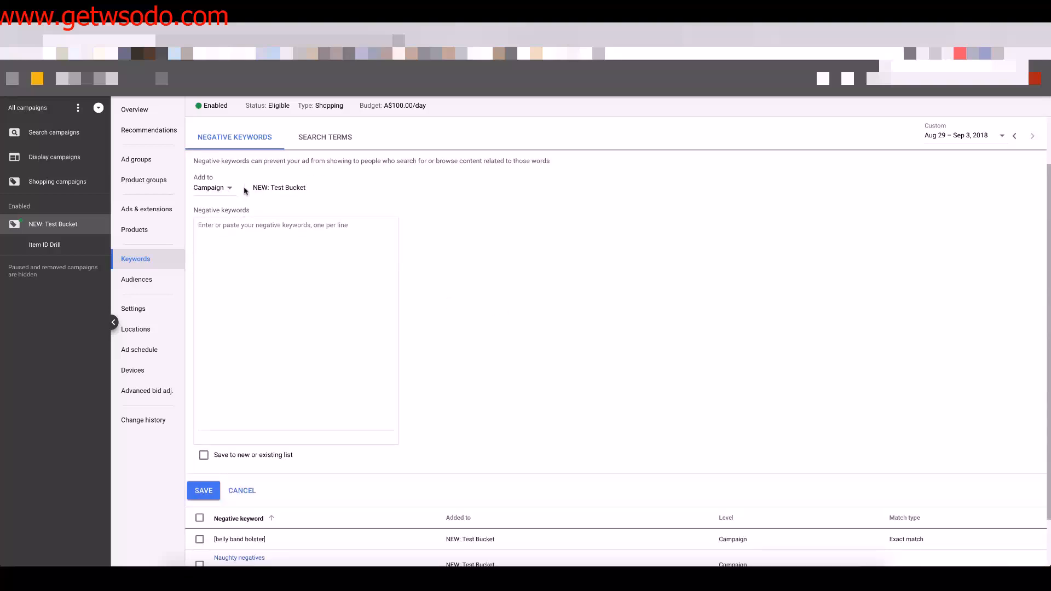
click(256, 266)
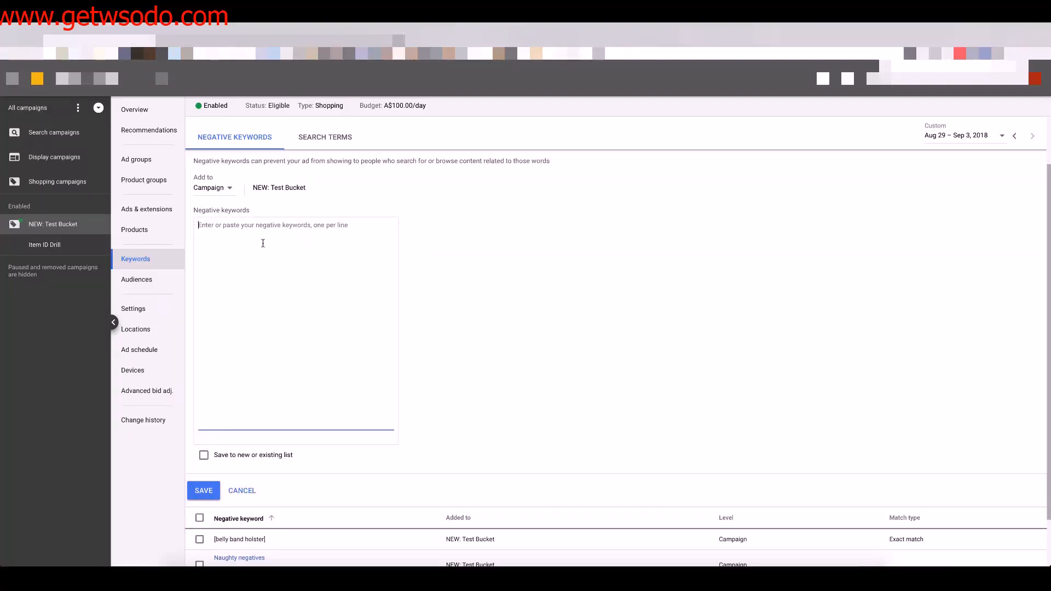
text("xbox)
drag(228, 225, 186, 219)
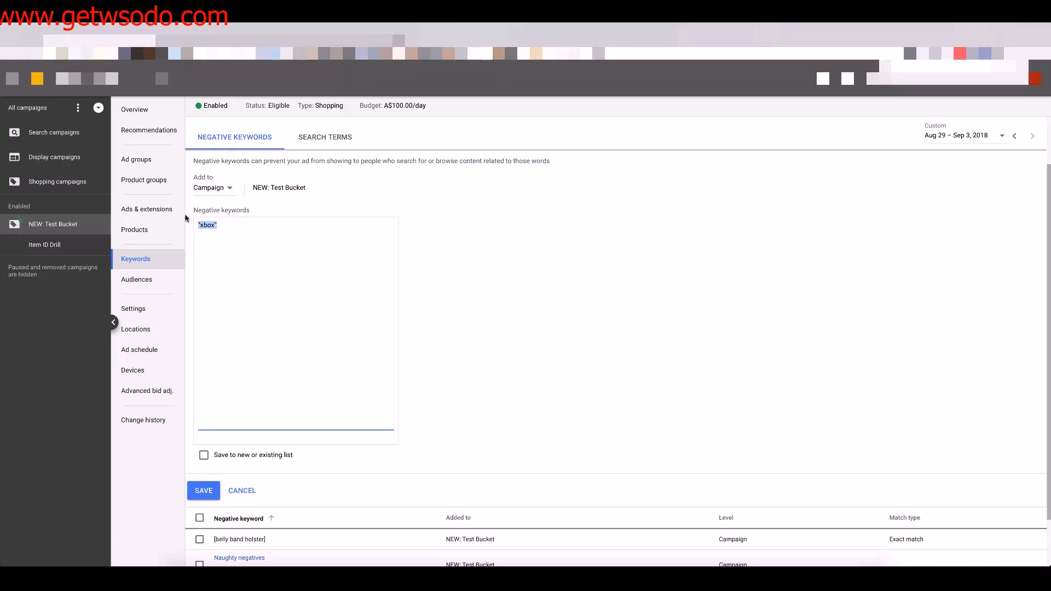
click(224, 225)
click(204, 491)
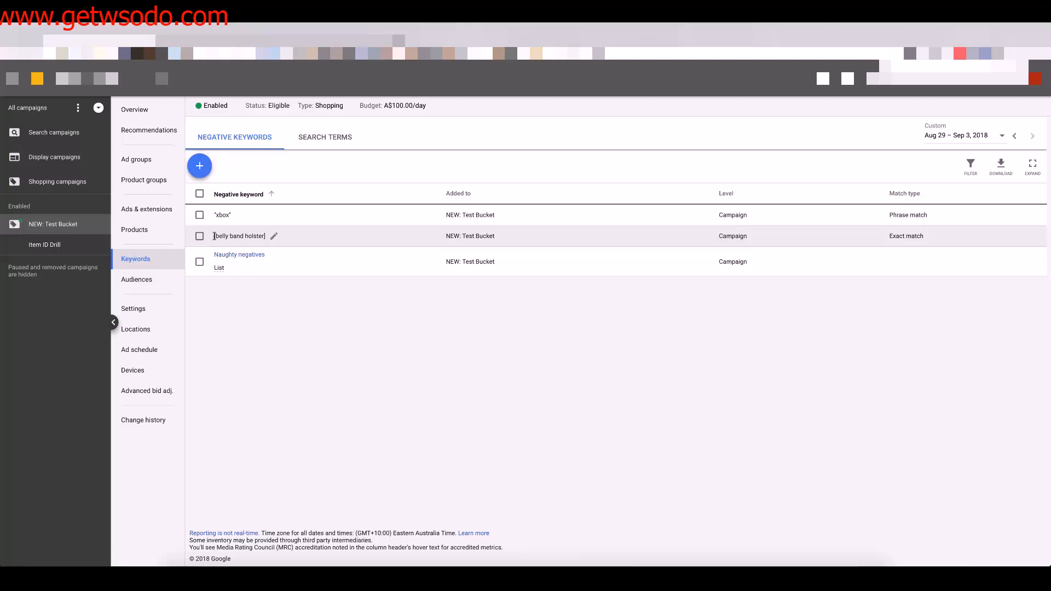
Compare the exact match negative keyword [belly band holster] with the phrase match negative keyword "xbox" in the list
drag(214, 236, 268, 236)
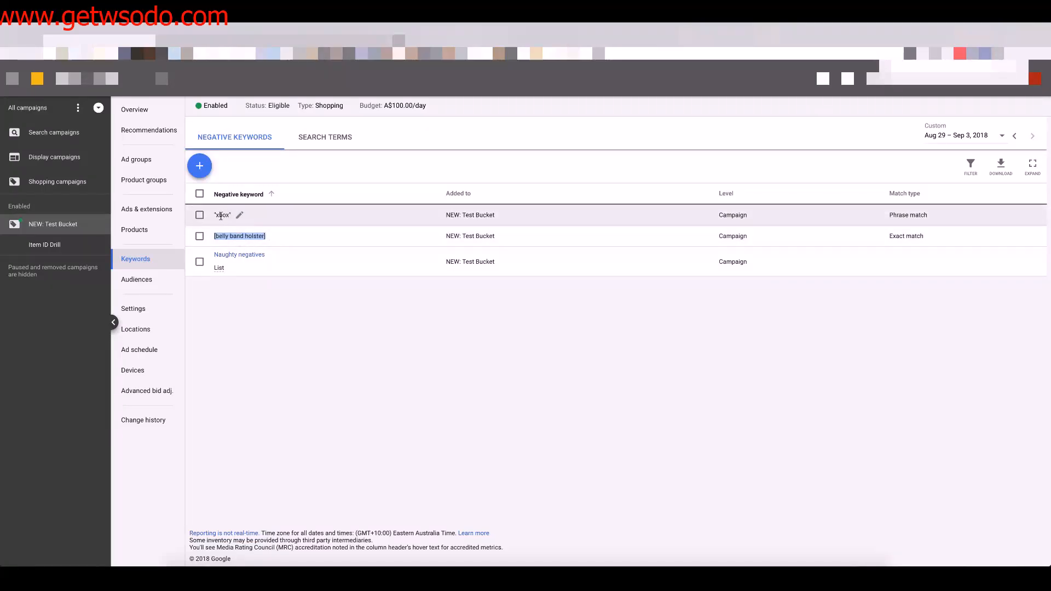
click(239, 215)
click(324, 280)
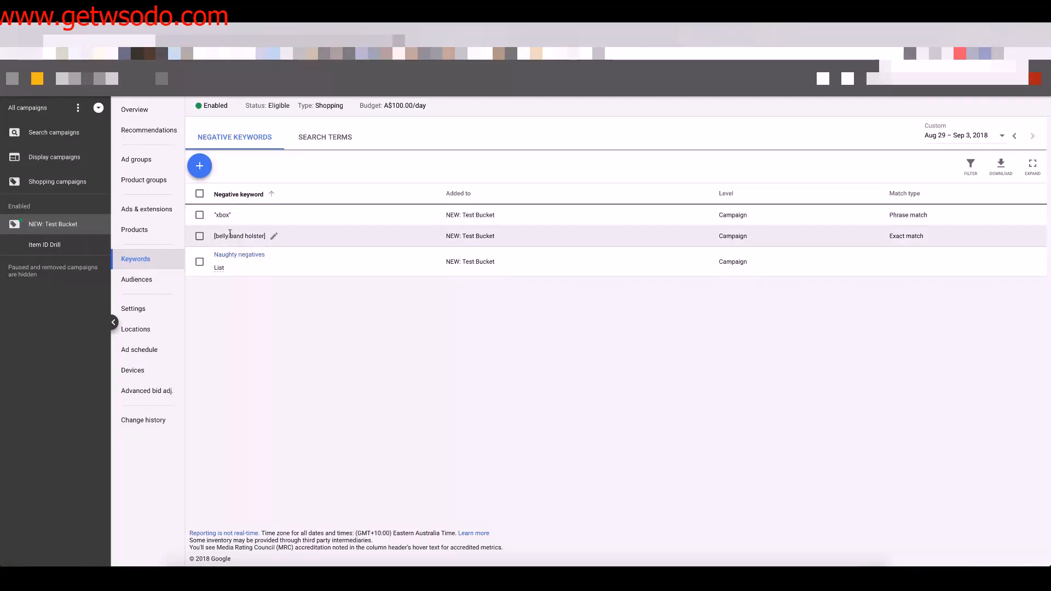